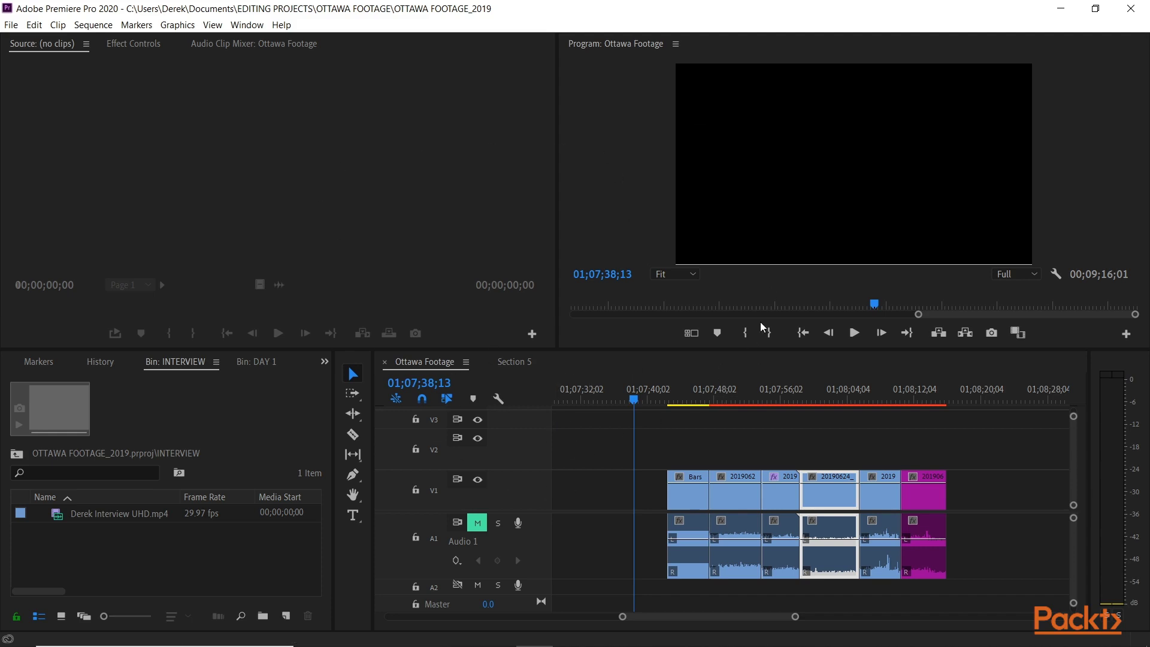
# - Scrub the playhead through the footage to the bus clip, then back to the colour bars
pyautogui.click(736, 396)
pyautogui.click(785, 398)
pyautogui.click(835, 398)
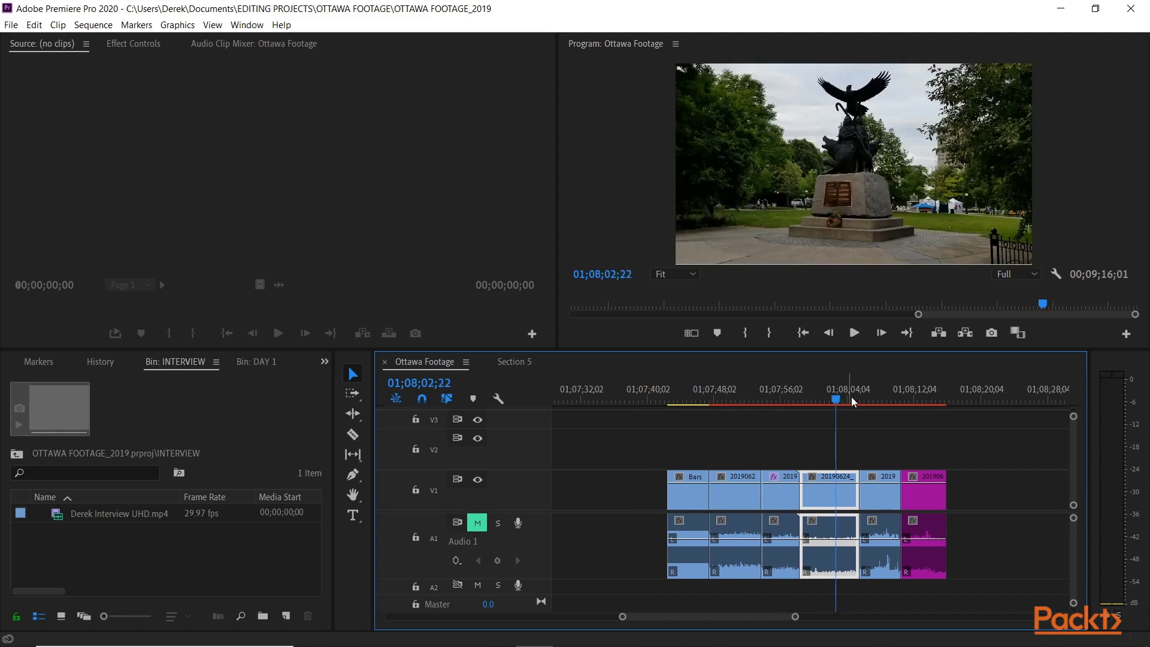
pyautogui.click(869, 398)
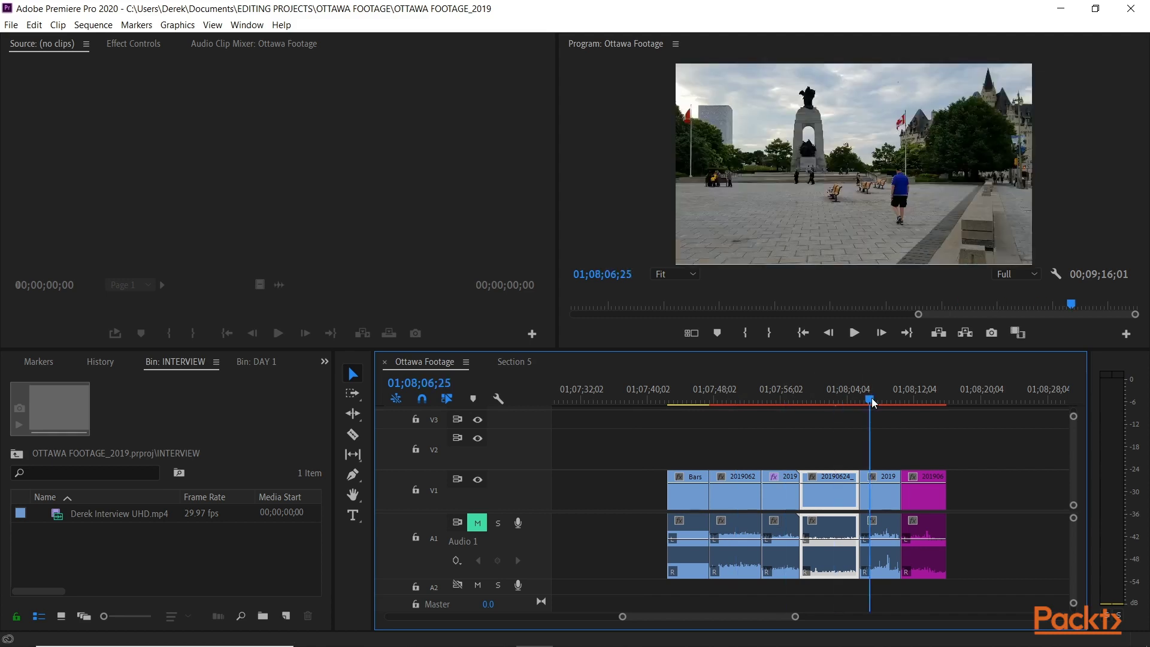
pyautogui.click(691, 396)
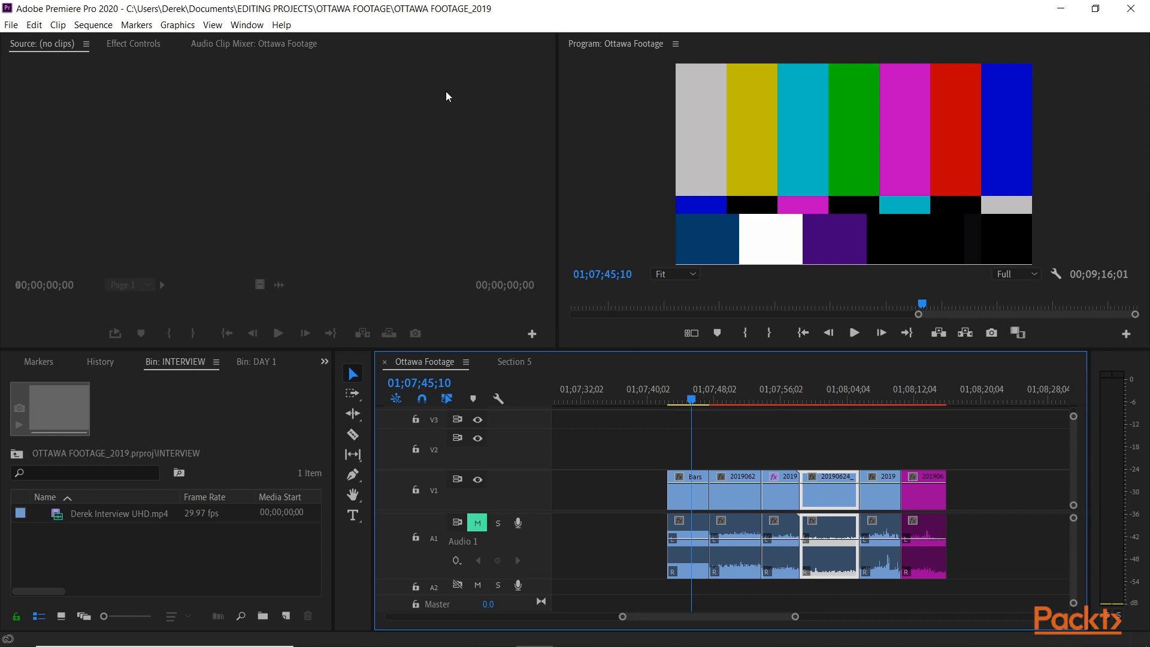
# - Switch to the Color workspace from the Window > Workspaces menu
pyautogui.click(247, 25)
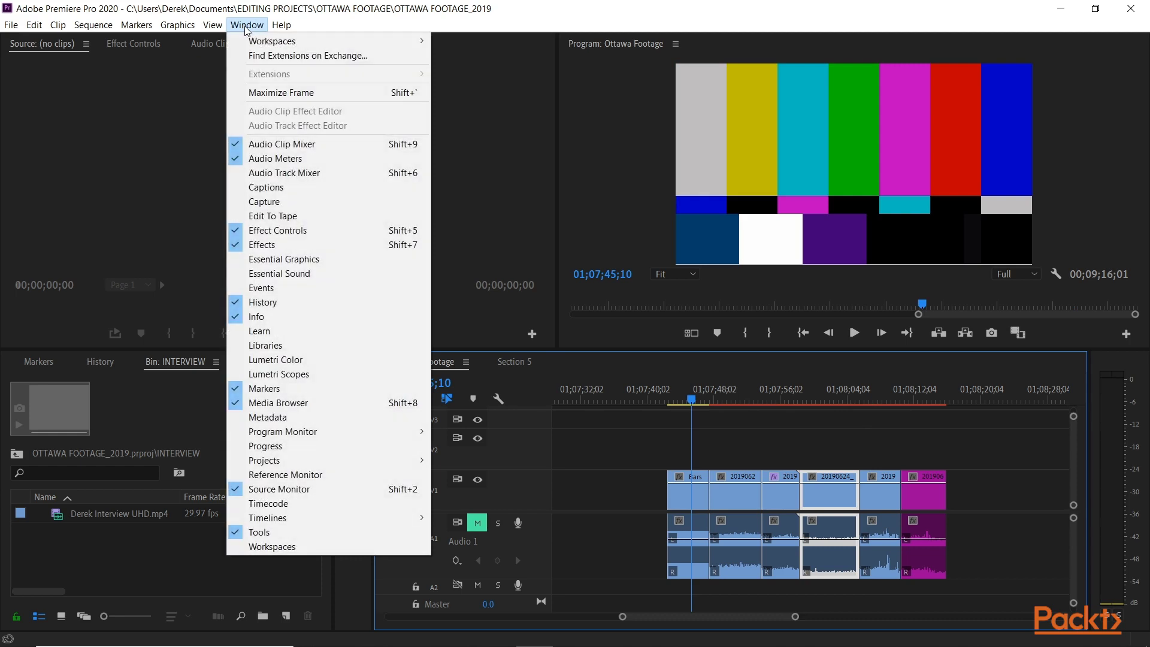
pyautogui.moveTo(276, 40)
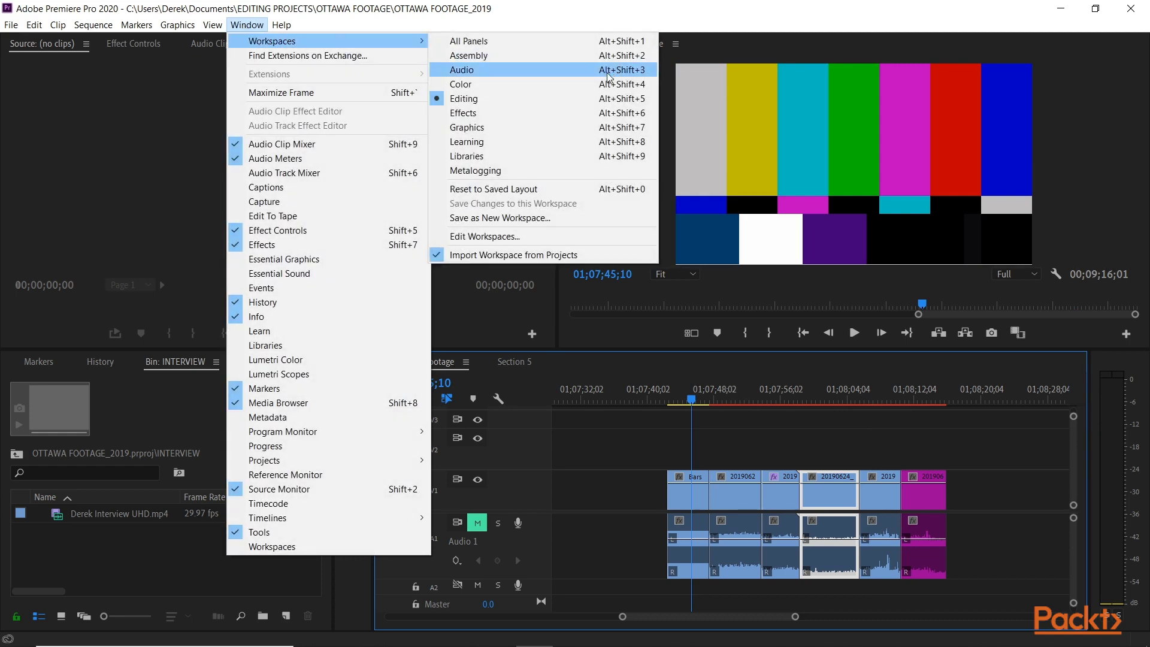
pyautogui.click(528, 89)
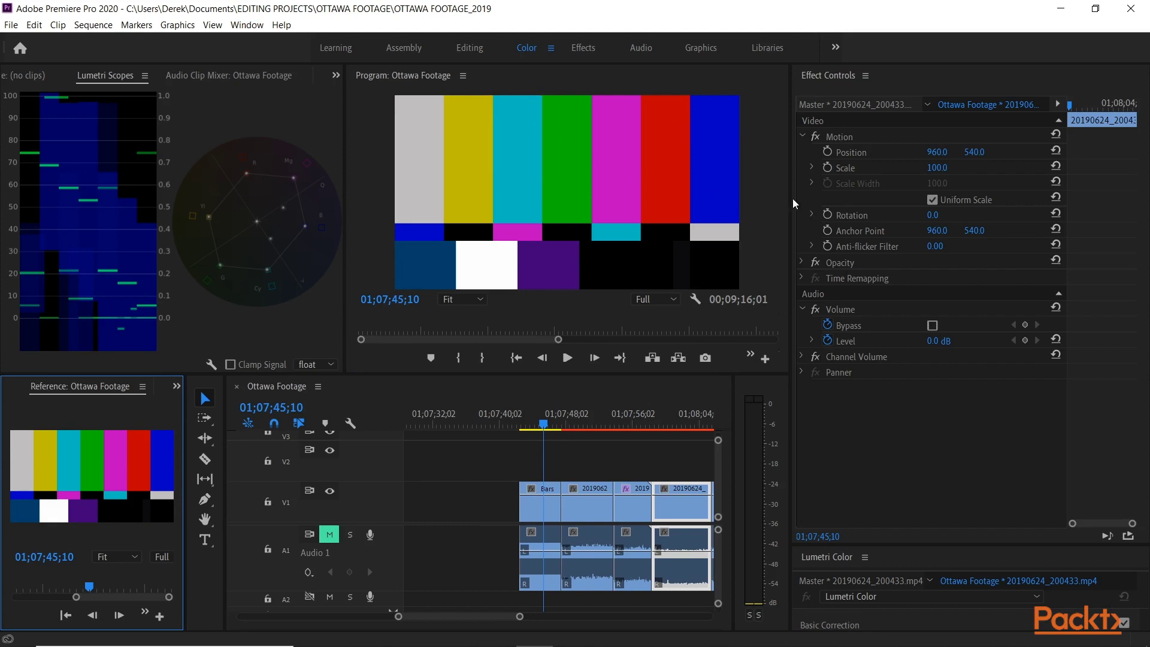
# - Drag the panel dividers to widen the Program monitor area and enlarge the Lumetri Scopes panel
pyautogui.moveTo(793, 203); pyautogui.dragTo(945, 204)
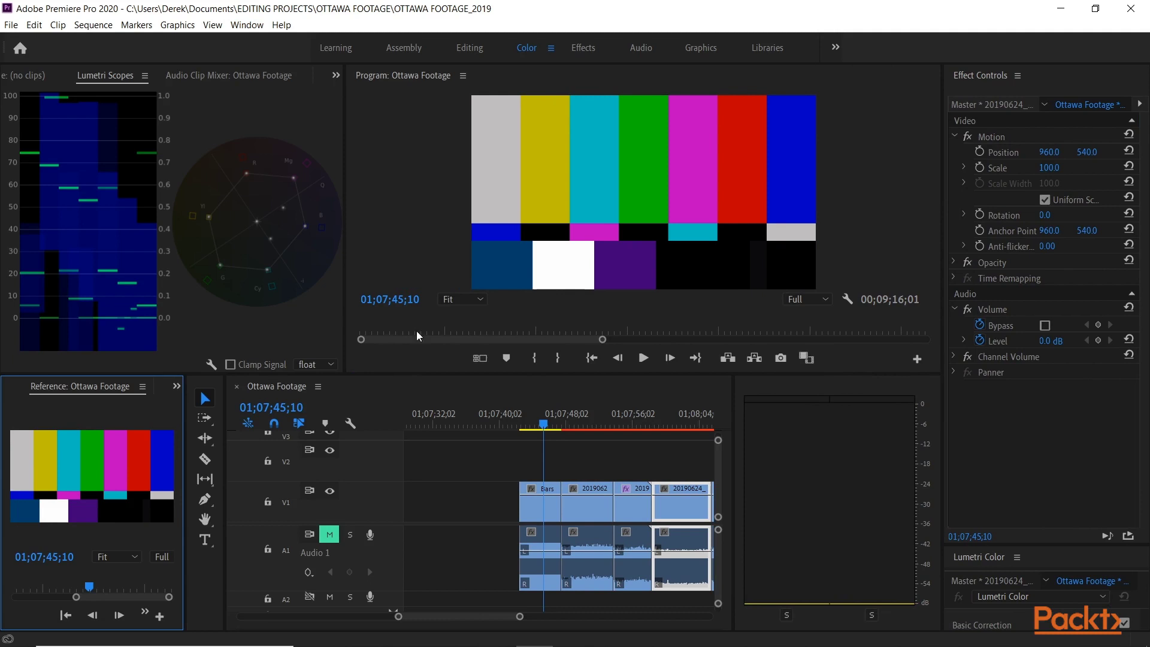
pyautogui.moveTo(346, 374); pyautogui.dragTo(510, 354)
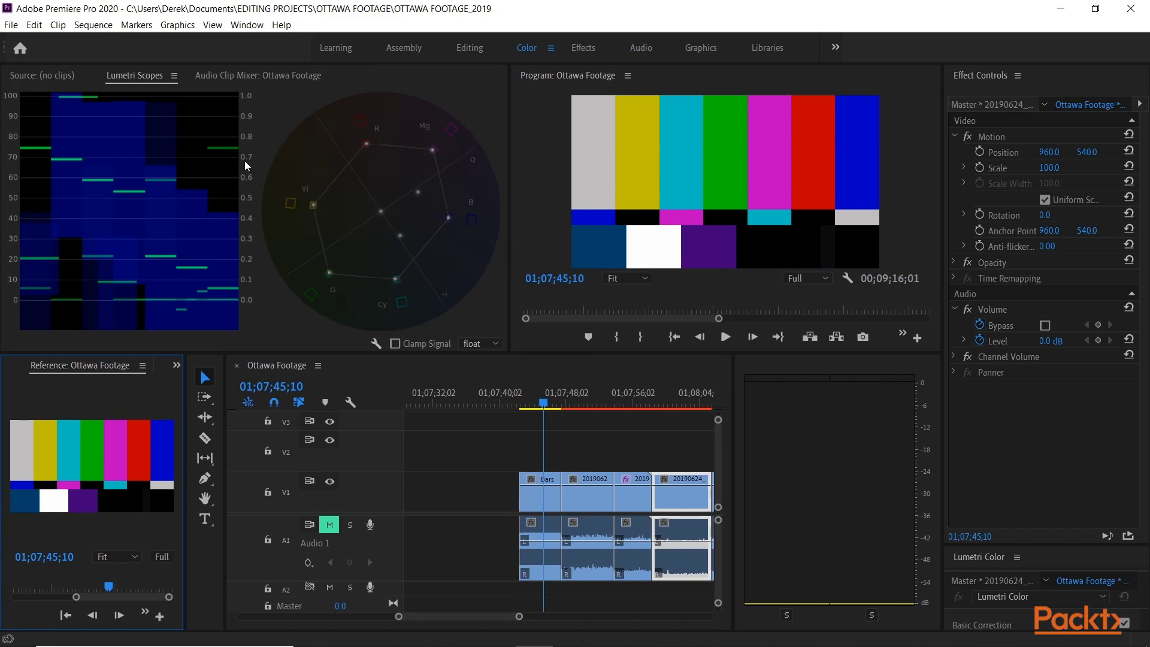
pyautogui.click(376, 343)
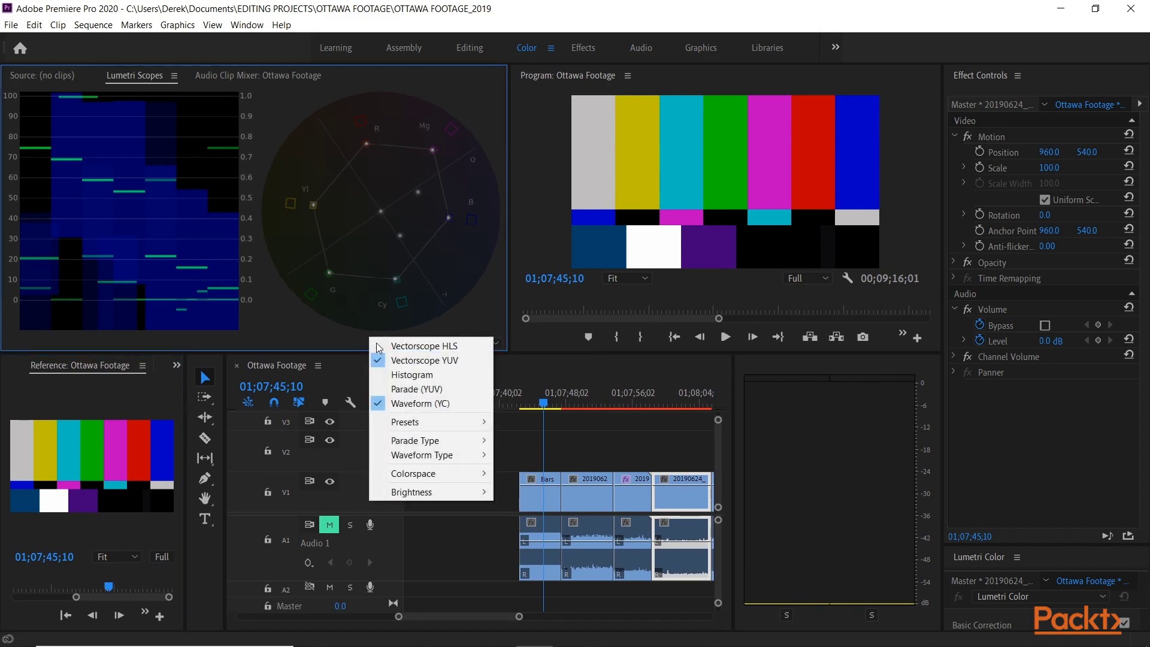
pyautogui.click(385, 379)
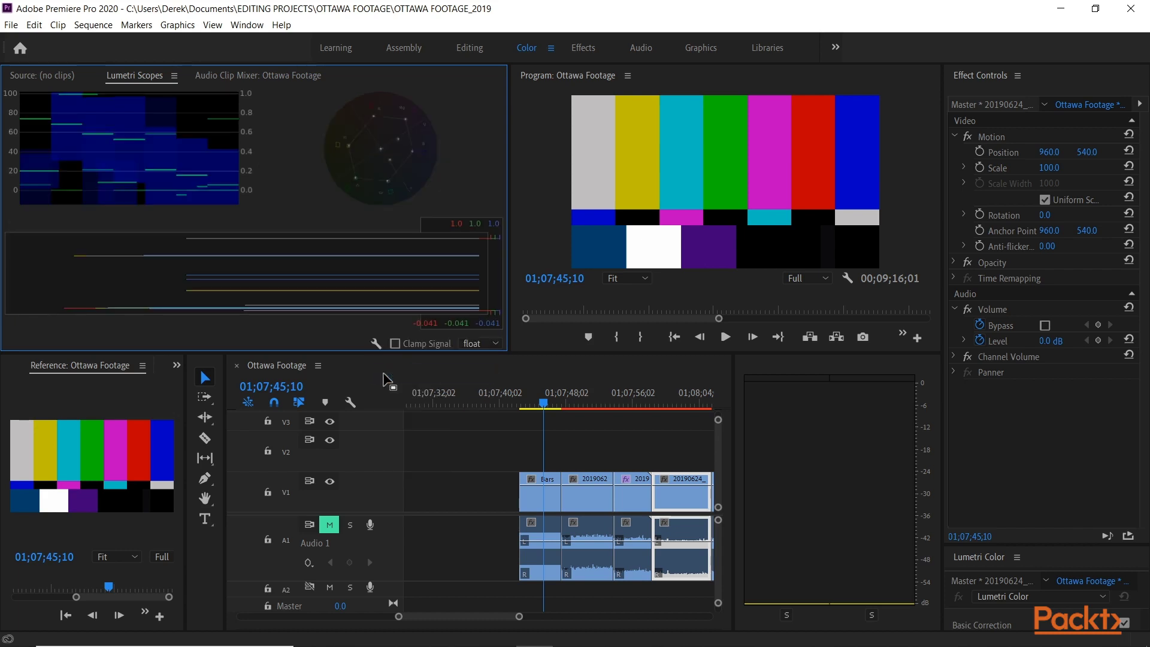
pyautogui.click(376, 344)
pyautogui.click(409, 390)
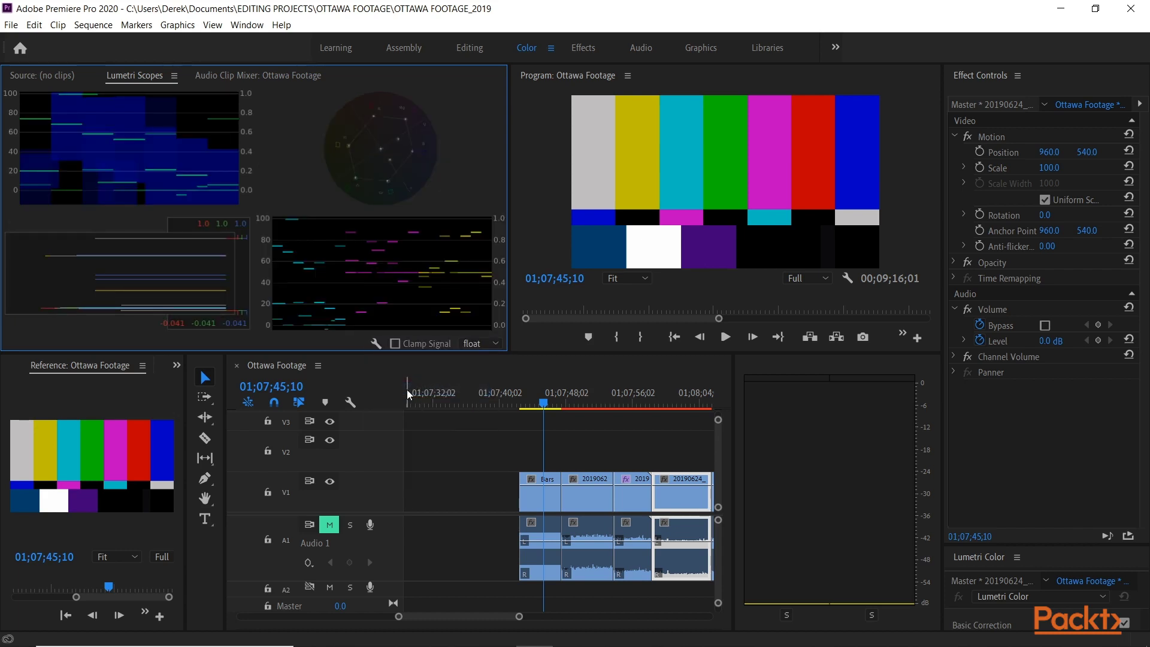
pyautogui.click(376, 344)
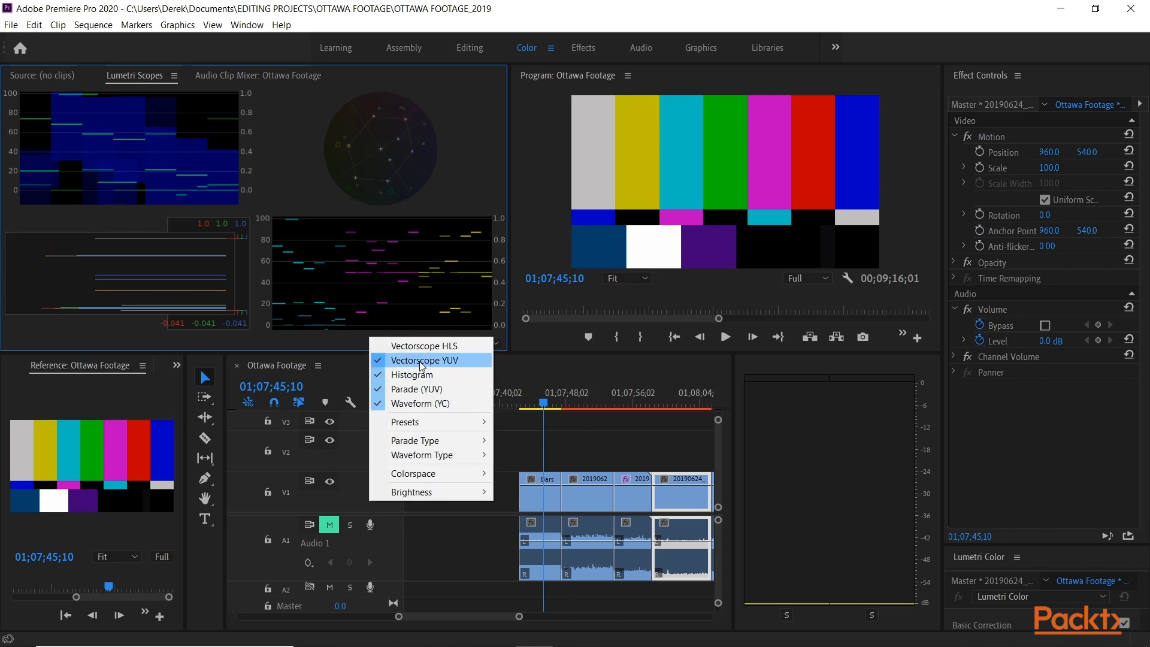
pyautogui.click(411, 375)
pyautogui.click(378, 344)
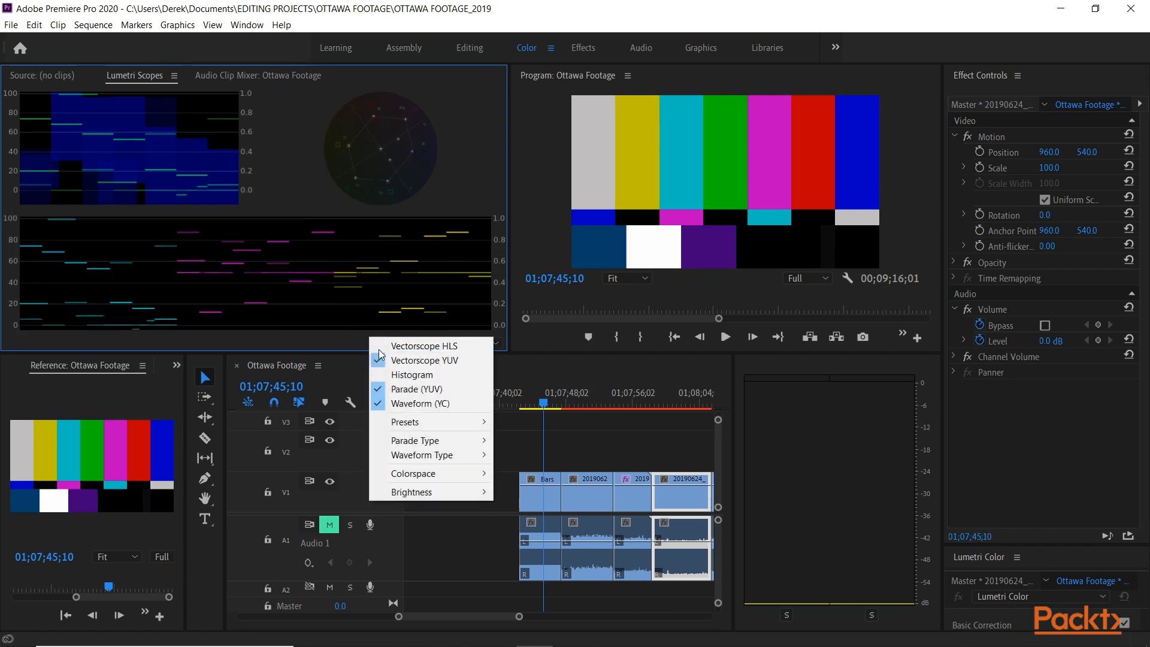
pyautogui.click(407, 395)
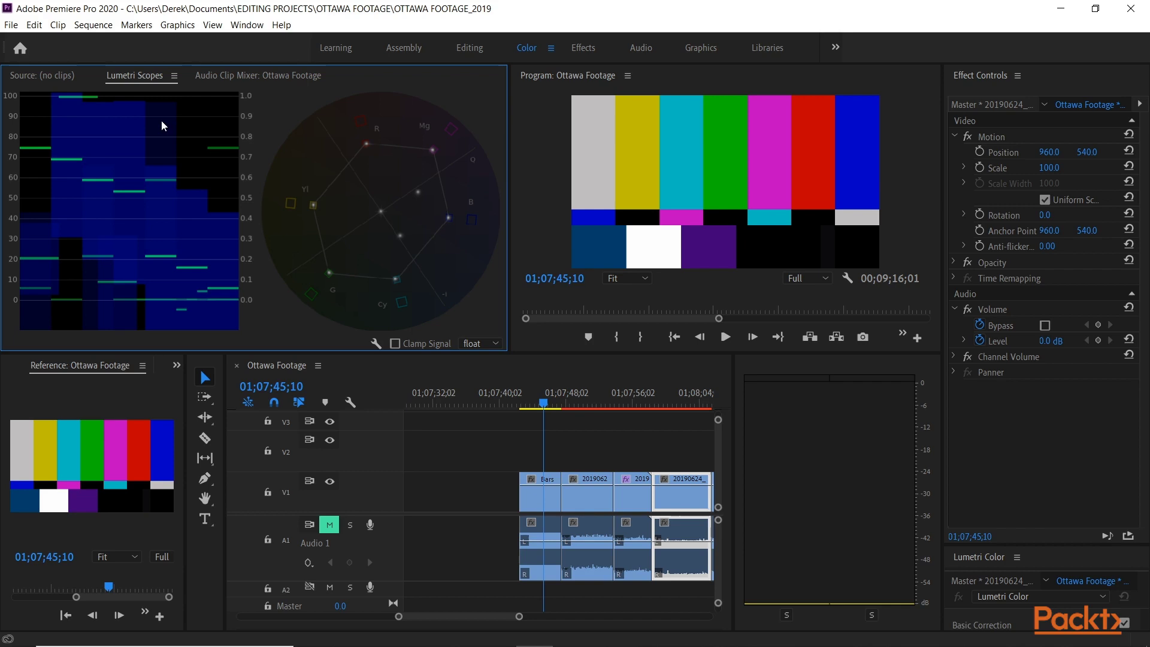
# - Widen the timeline to show all Ottawa Footage clips and park the playhead on the Bars clip
pyautogui.moveTo(731, 408); pyautogui.dragTo(878, 413)
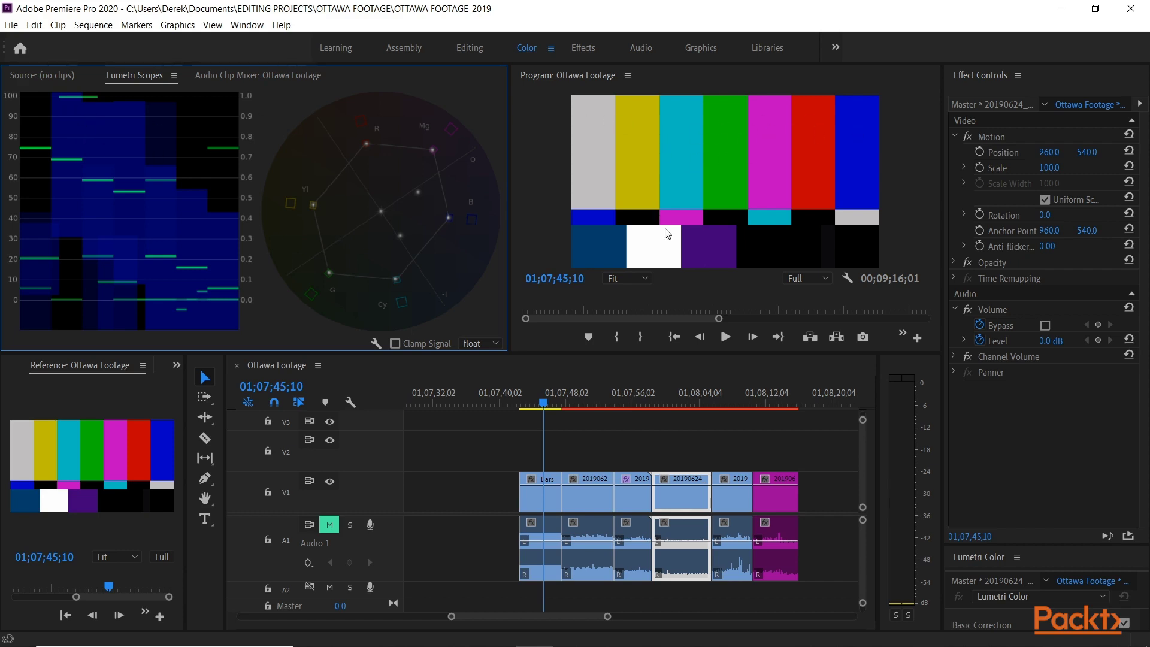
pyautogui.moveTo(544, 400); pyautogui.dragTo(537, 400)
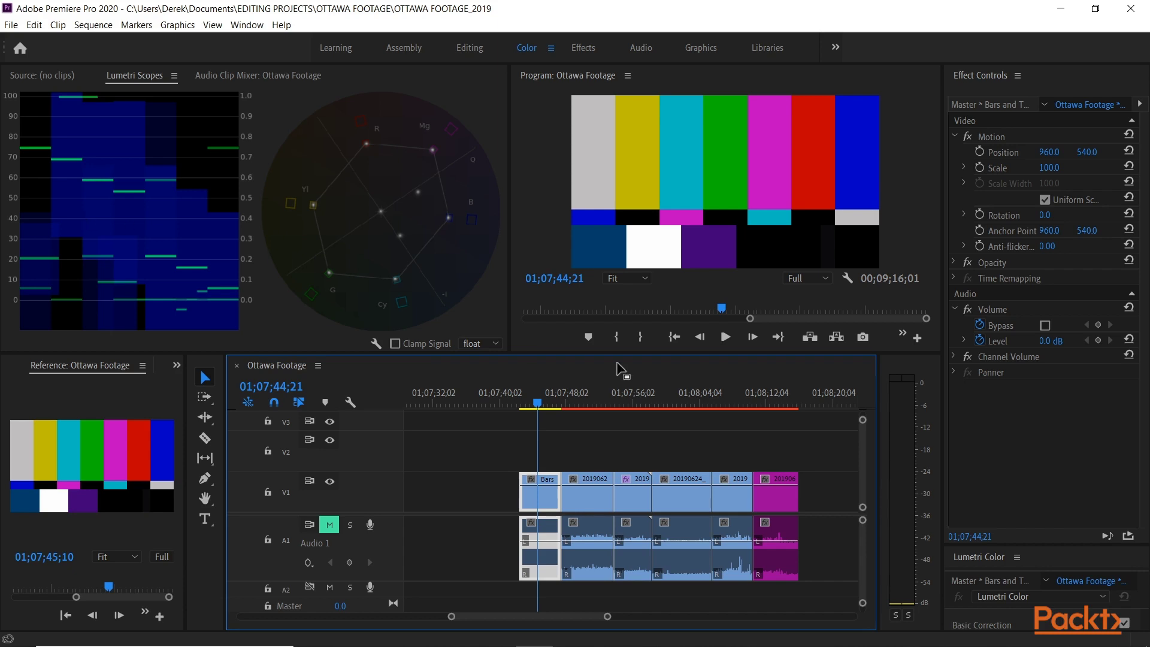
# - Jump to the fountain clip and drag the divider right to enlarge the Lumetri Scopes
pyautogui.click(576, 400)
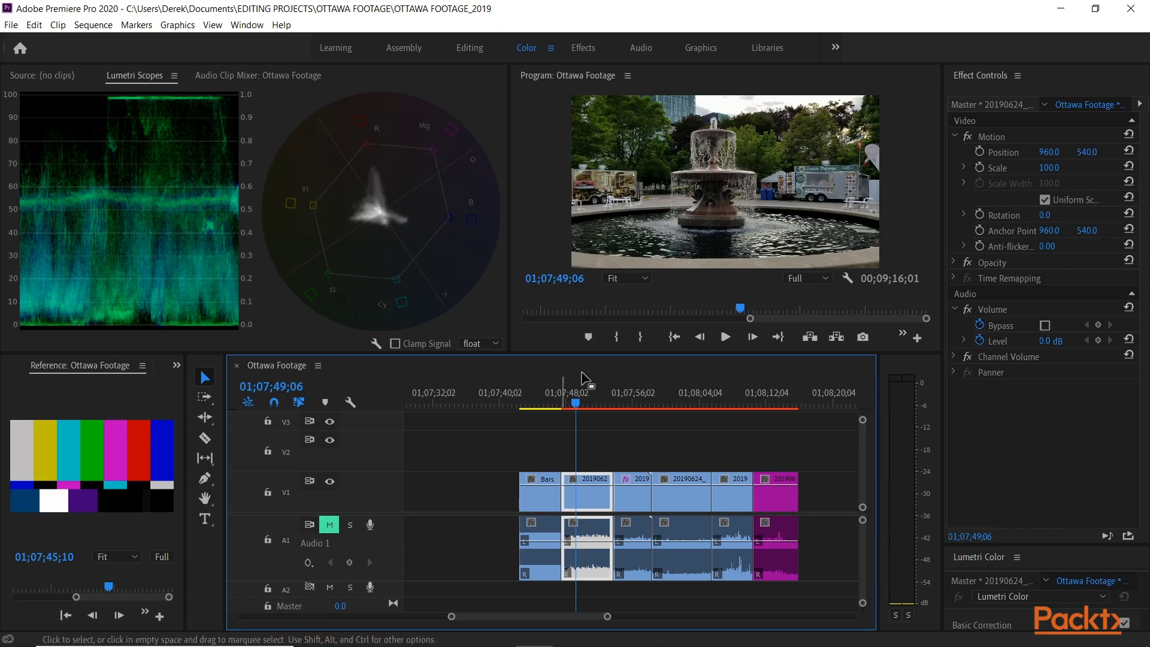
pyautogui.moveTo(510, 300); pyautogui.dragTo(564, 300)
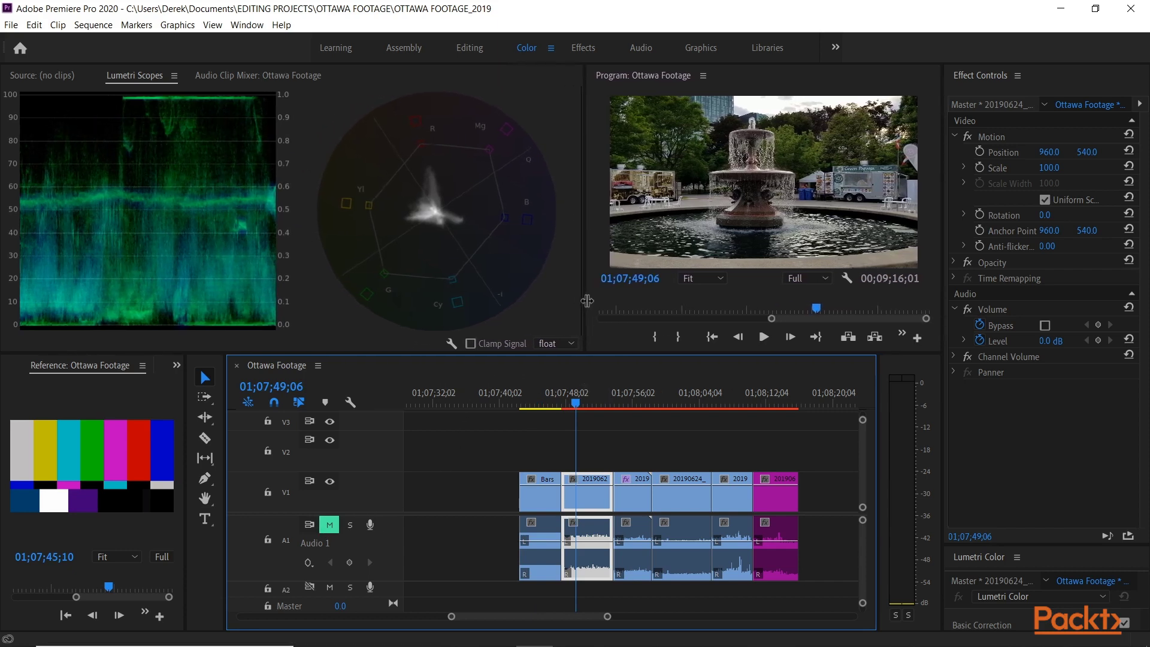
pyautogui.moveTo(587, 300); pyautogui.dragTo(590, 305)
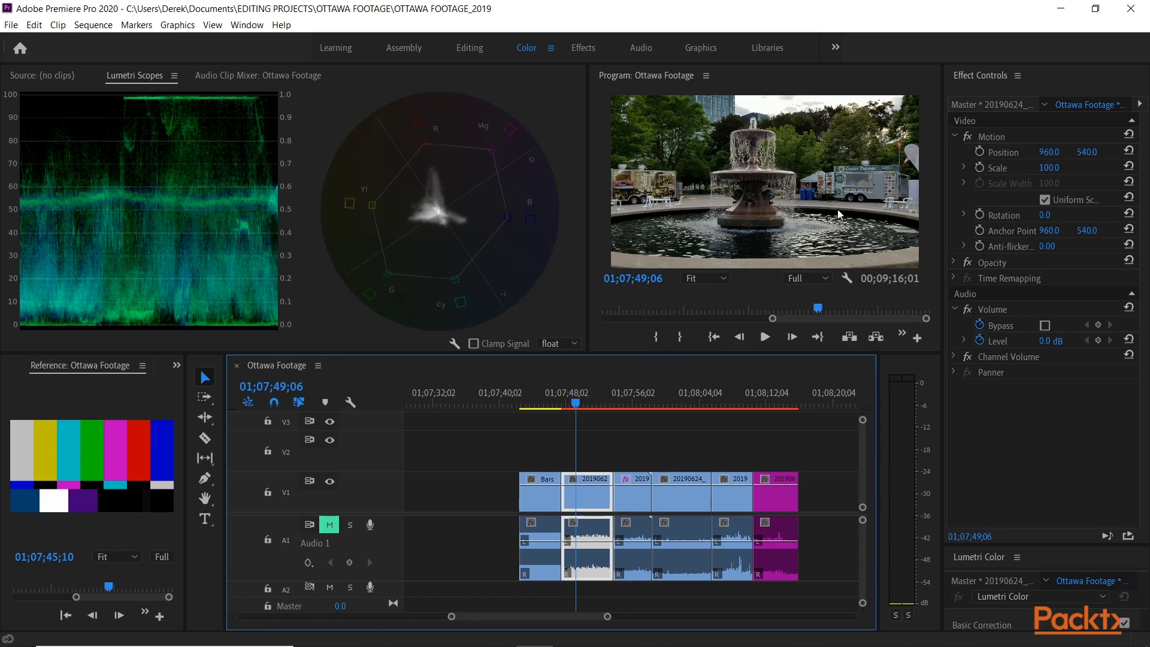
# - Play through the fountain, statue and memorial clips, stopping at 01;08;03;16 while watching the scopes
pyautogui.click(566, 402)
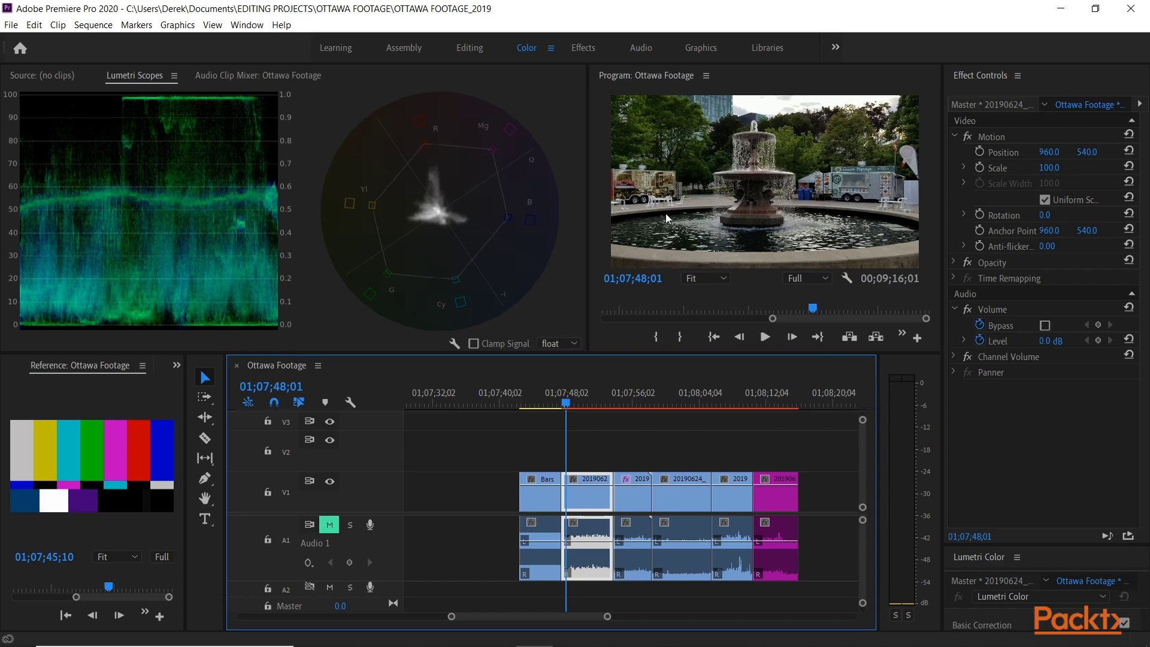
pyautogui.press('space')
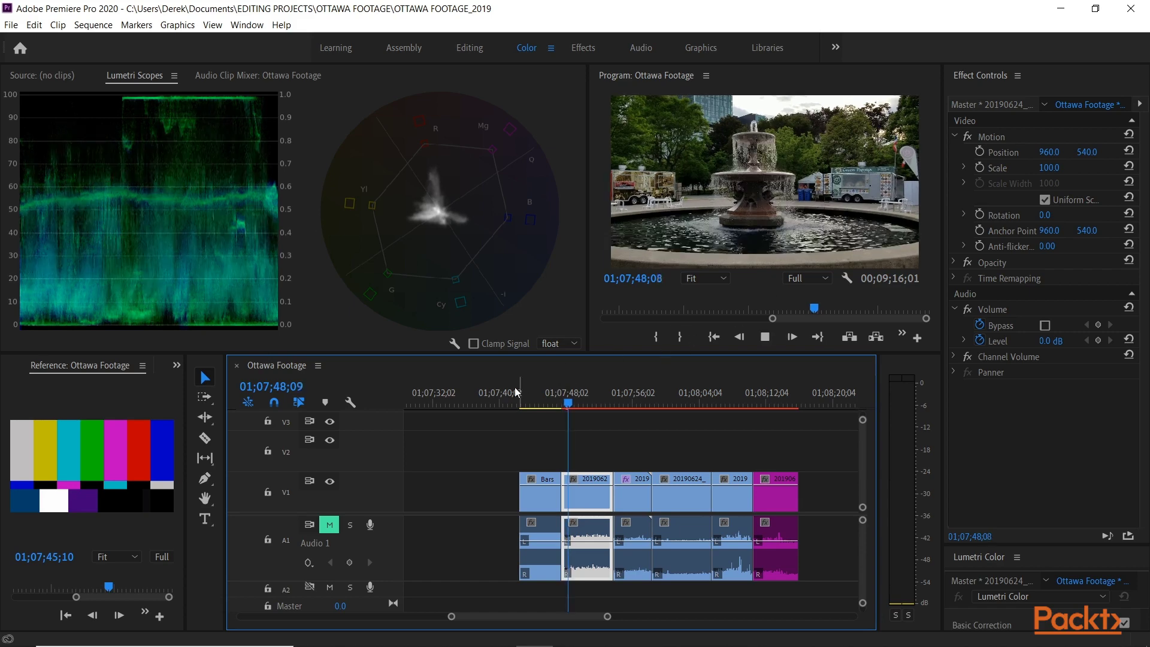
pyautogui.click(621, 397)
pyautogui.press('space')
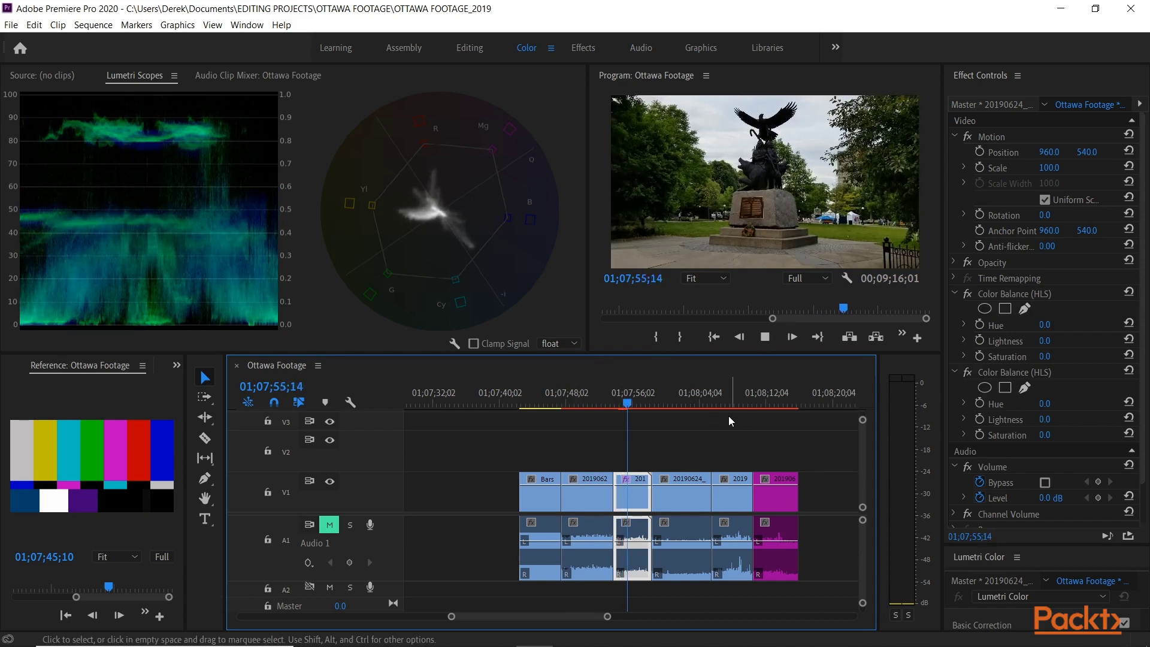
pyautogui.moveTo(665, 400)
pyautogui.mouseDown()
pyautogui.moveTo(683, 401)
pyautogui.moveTo(659, 402)
pyautogui.mouseUp()
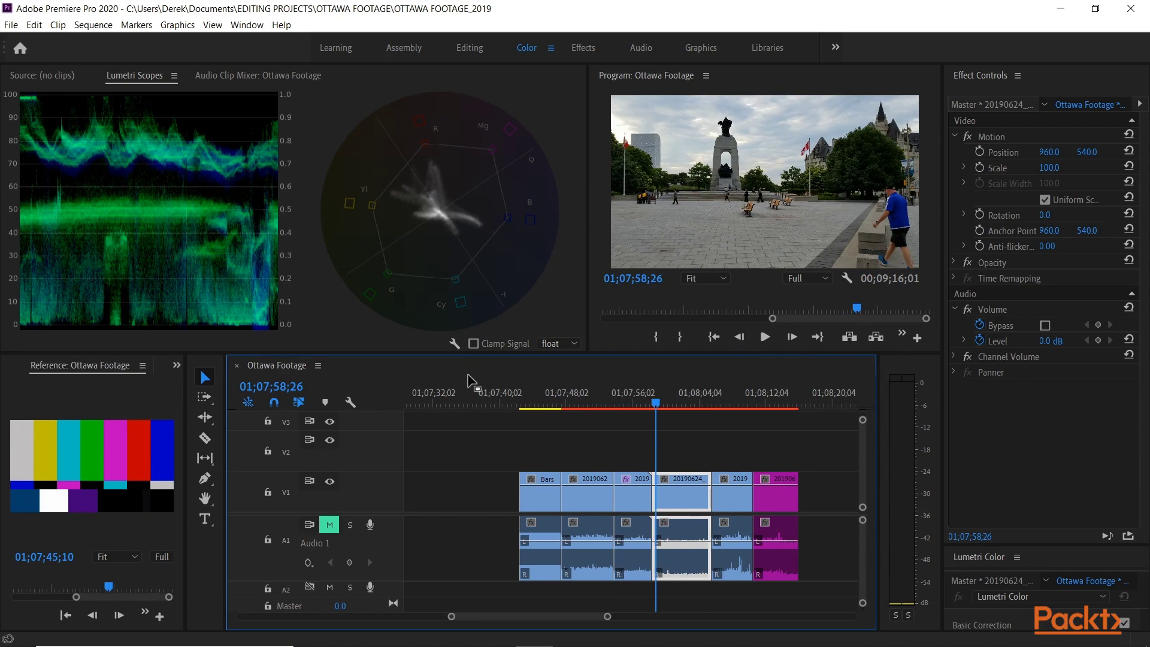
pyautogui.press('space')
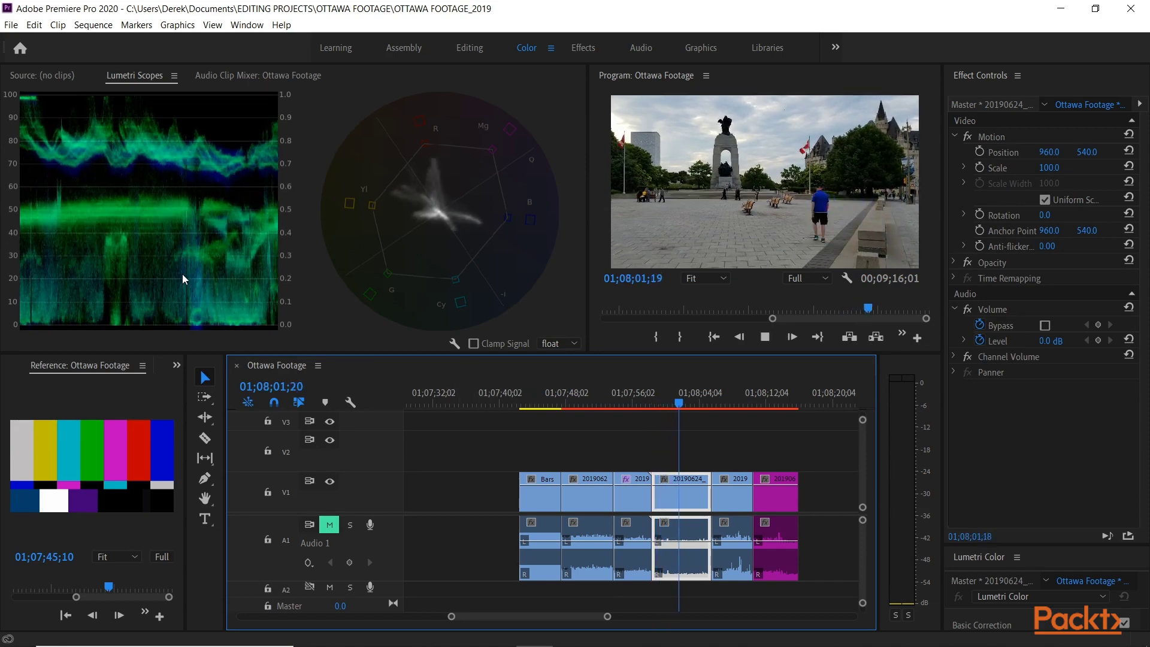
pyautogui.press('space')
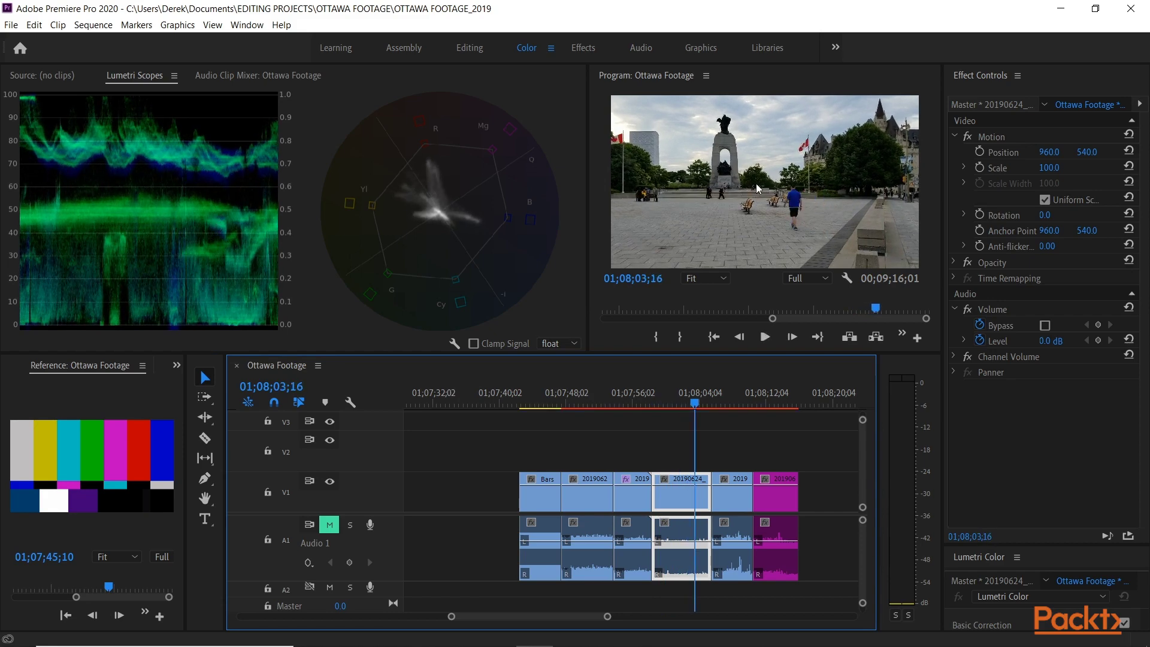
# - Return to the fountain clip, then move to the statue clip at 01;07;55;17 with its Color Balance (HLS) effects
pyautogui.click(584, 398)
pyautogui.click(575, 397)
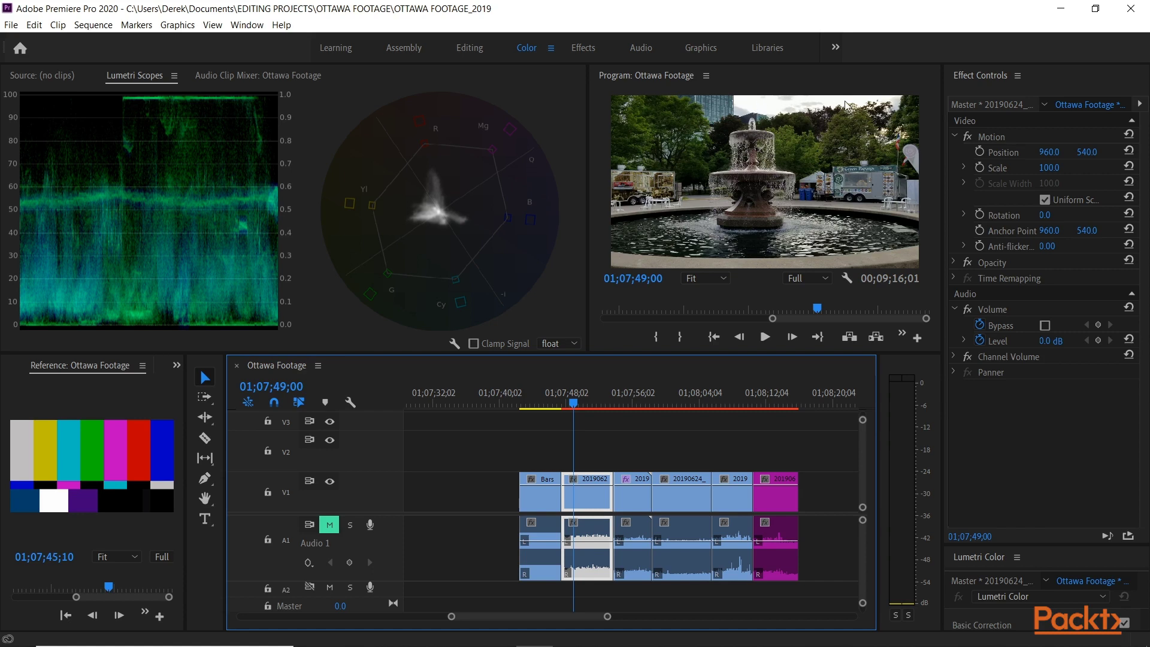
pyautogui.click(629, 402)
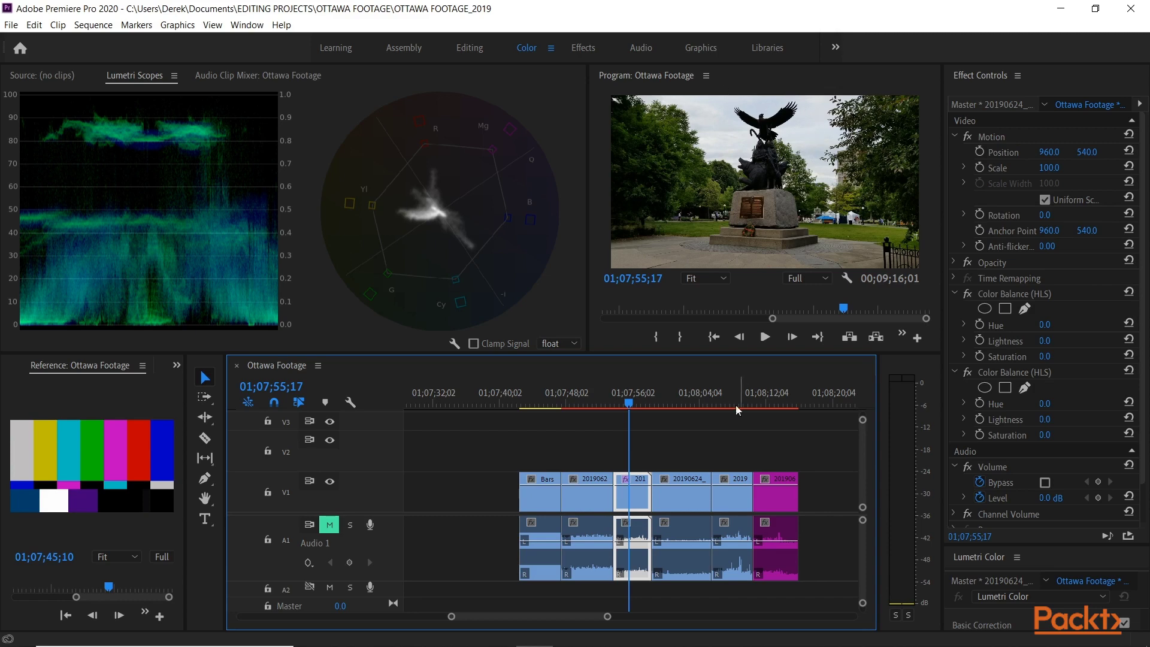
# - Play the memorial clip, scrub through to the magenta clip, then return to the fountain shot at 01;07;50;27
pyautogui.click(674, 393)
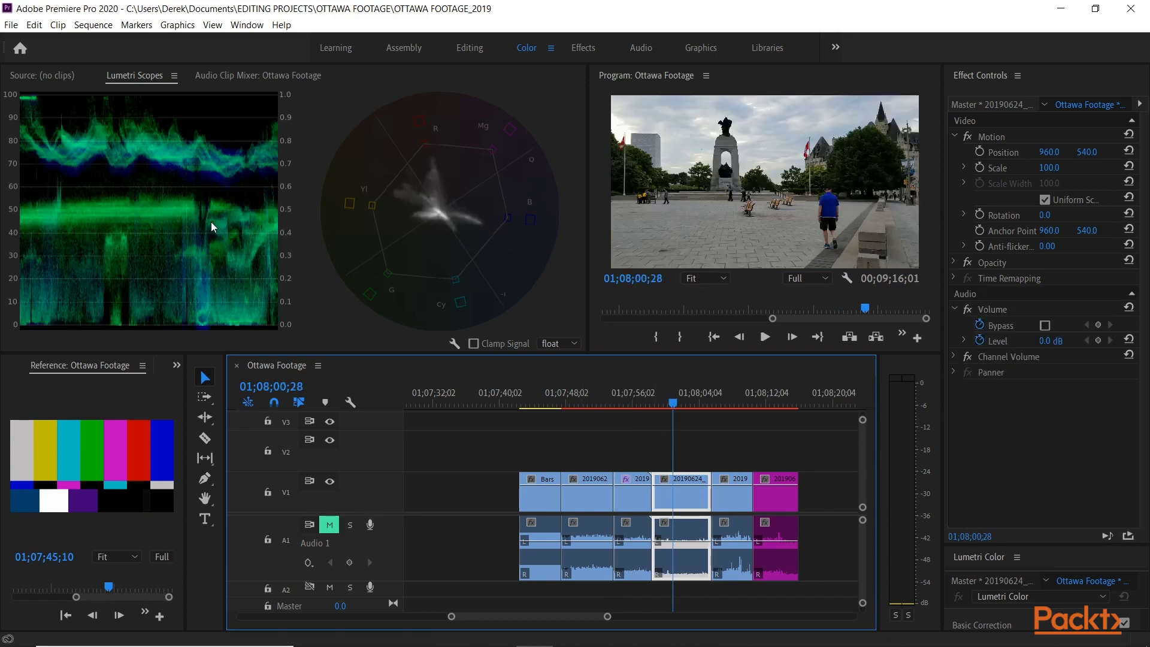
pyautogui.press('space')
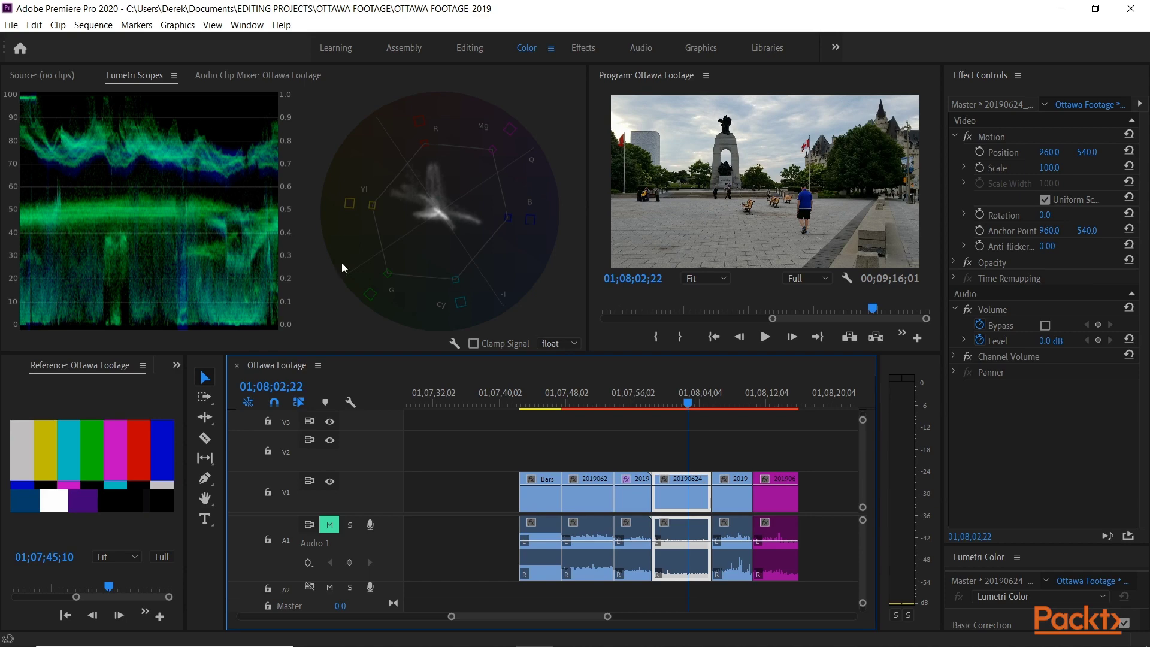
pyautogui.moveTo(729, 396); pyautogui.dragTo(735, 397)
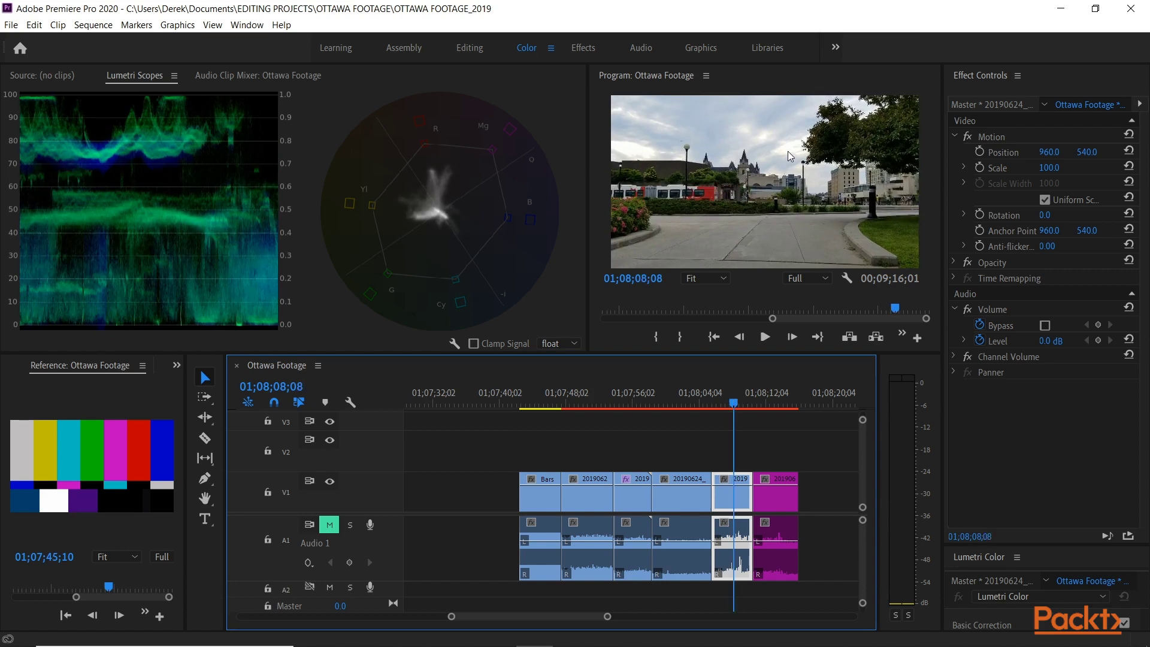
pyautogui.moveTo(783, 400); pyautogui.dragTo(773, 401)
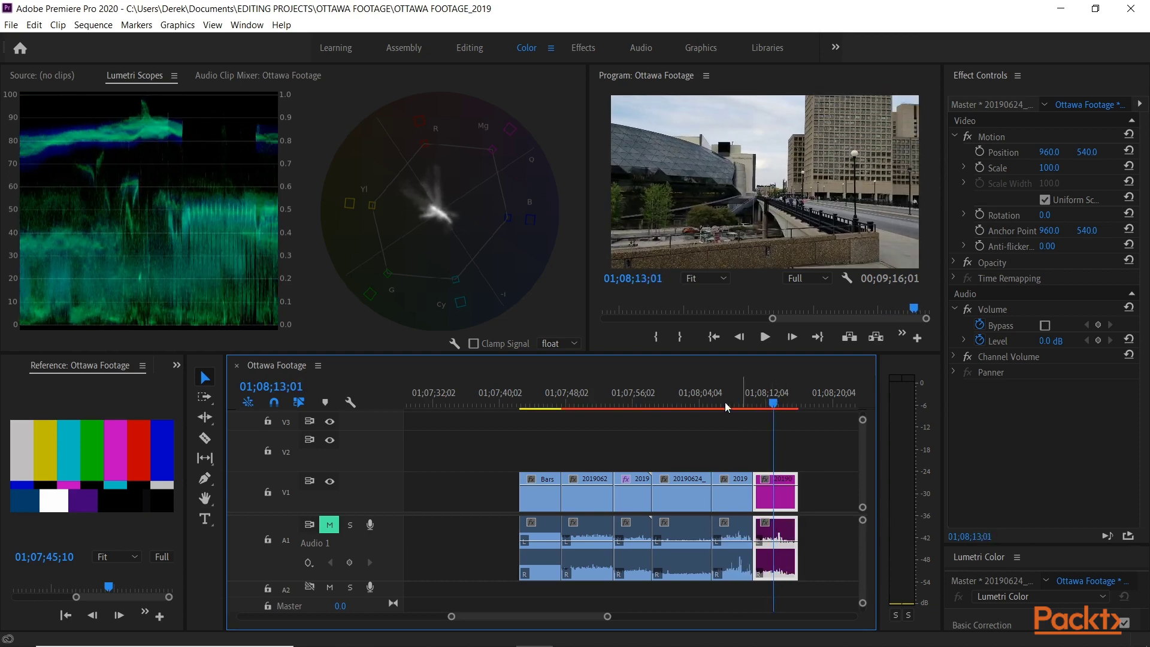
pyautogui.click(583, 403)
pyautogui.moveTo(583, 406)
pyautogui.mouseDown()
pyautogui.moveTo(684, 408)
pyautogui.moveTo(592, 406)
pyautogui.mouseUp()
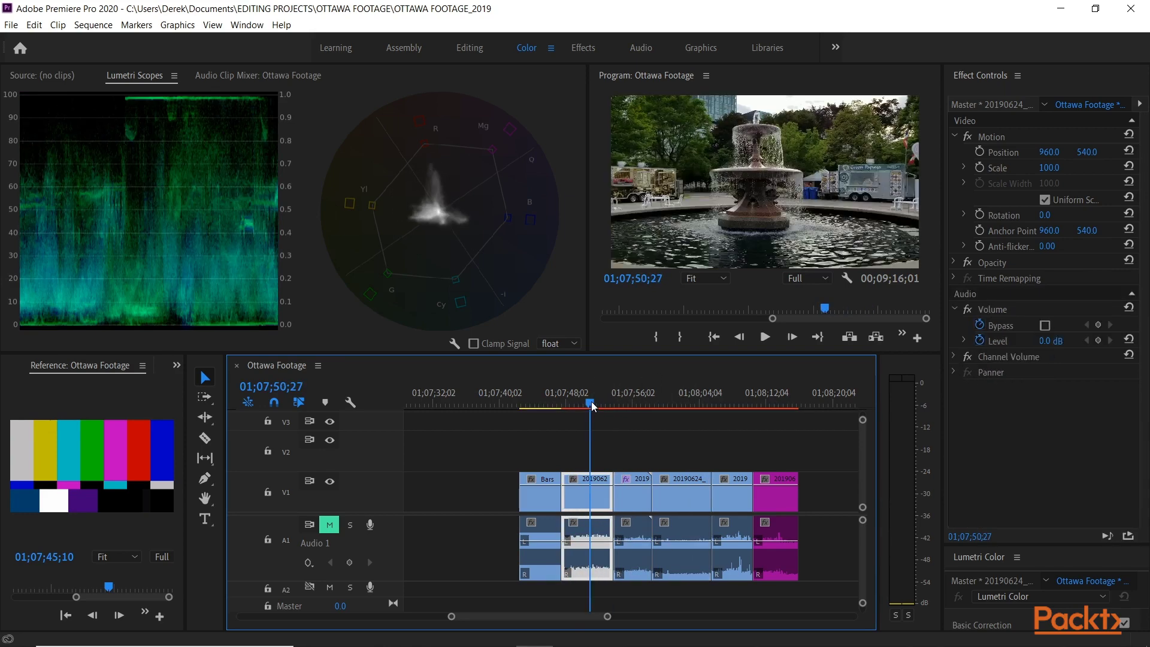
# - Deselect all clips and show the Effects panel in place of the reference monitor
pyautogui.click(625, 431)
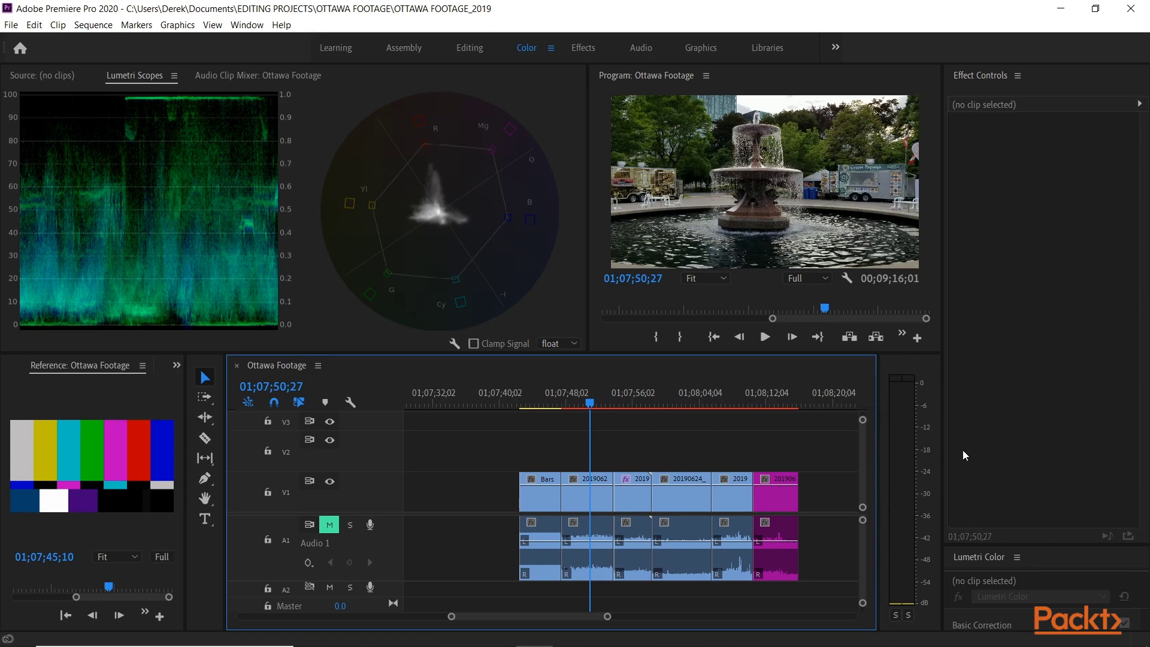
pyautogui.click(177, 366)
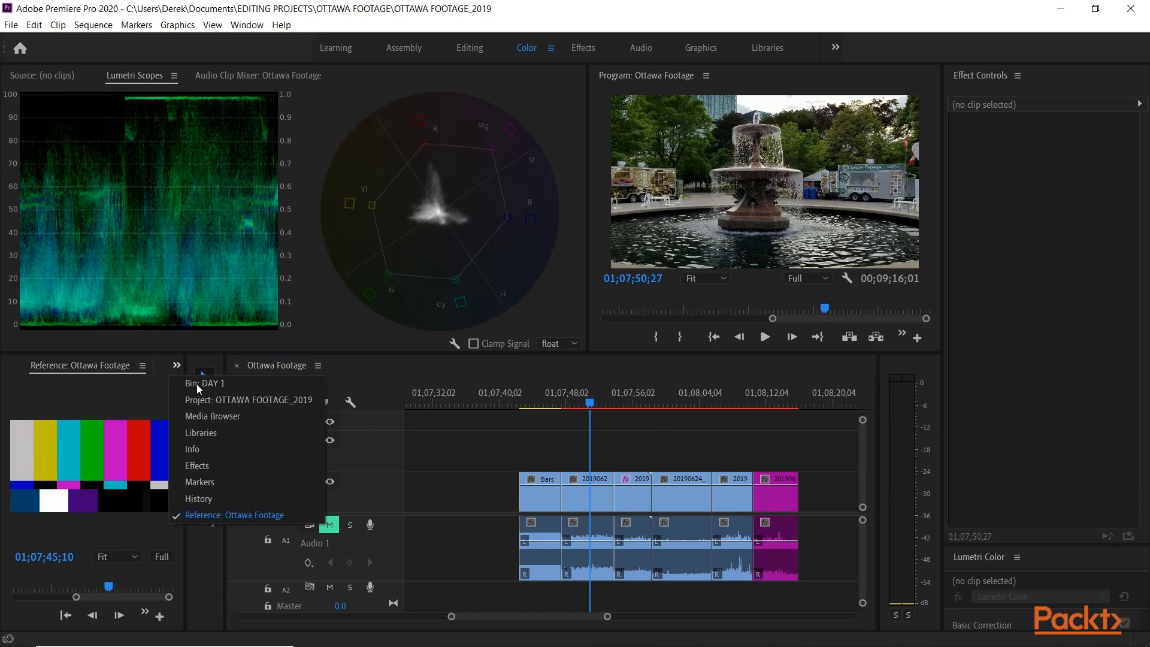
pyautogui.click(238, 467)
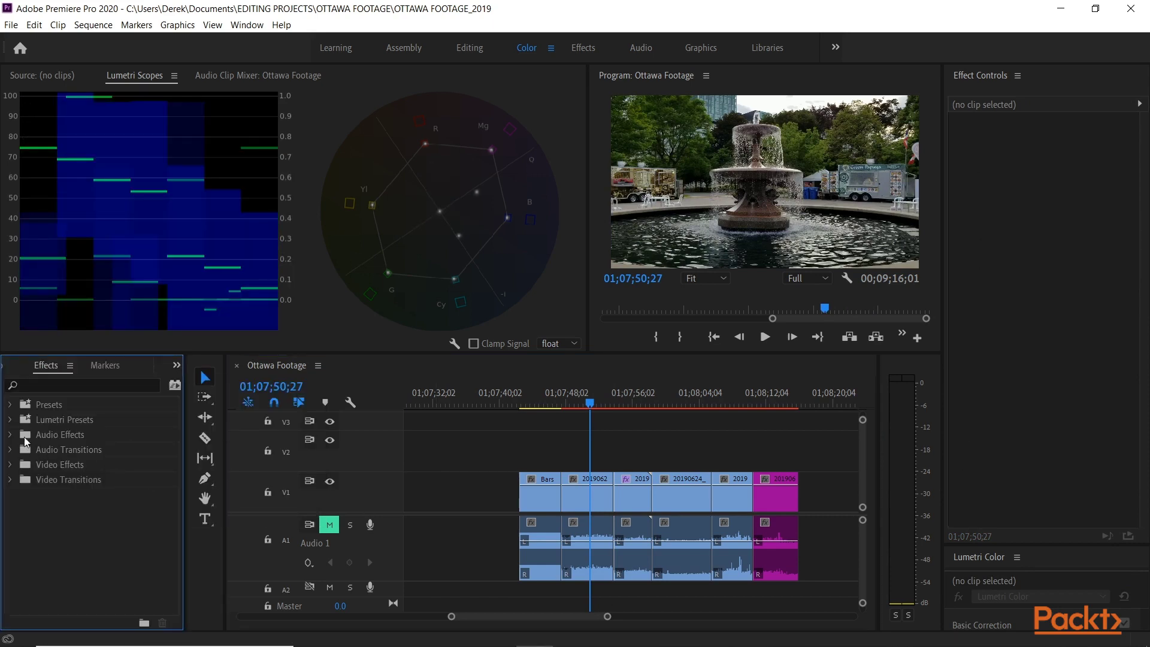
# - Apply Video Effects > Color Correction > Color Balance (HLS) to the statue clip
pyautogui.click(10, 465)
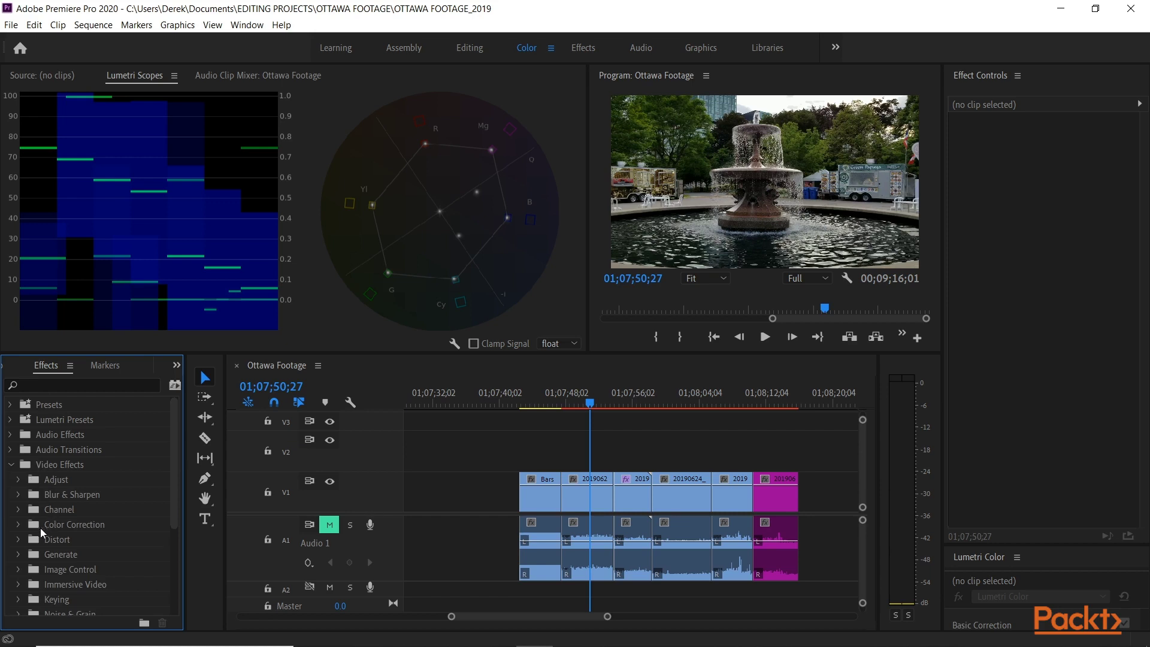
pyautogui.click(18, 569)
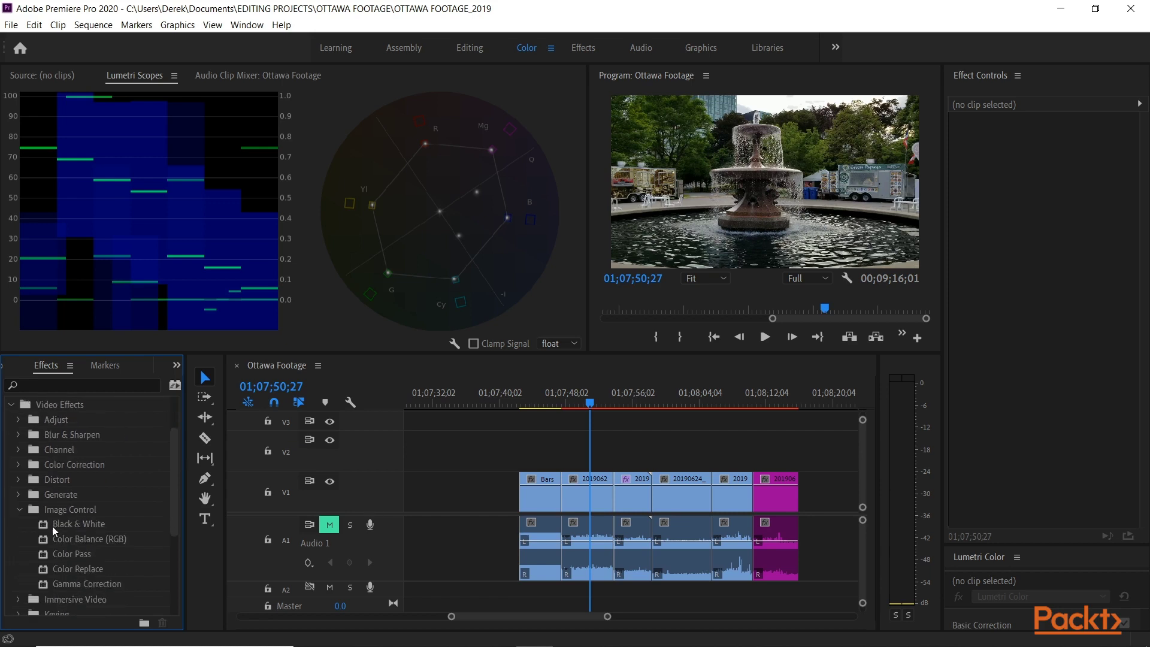
pyautogui.click(20, 510)
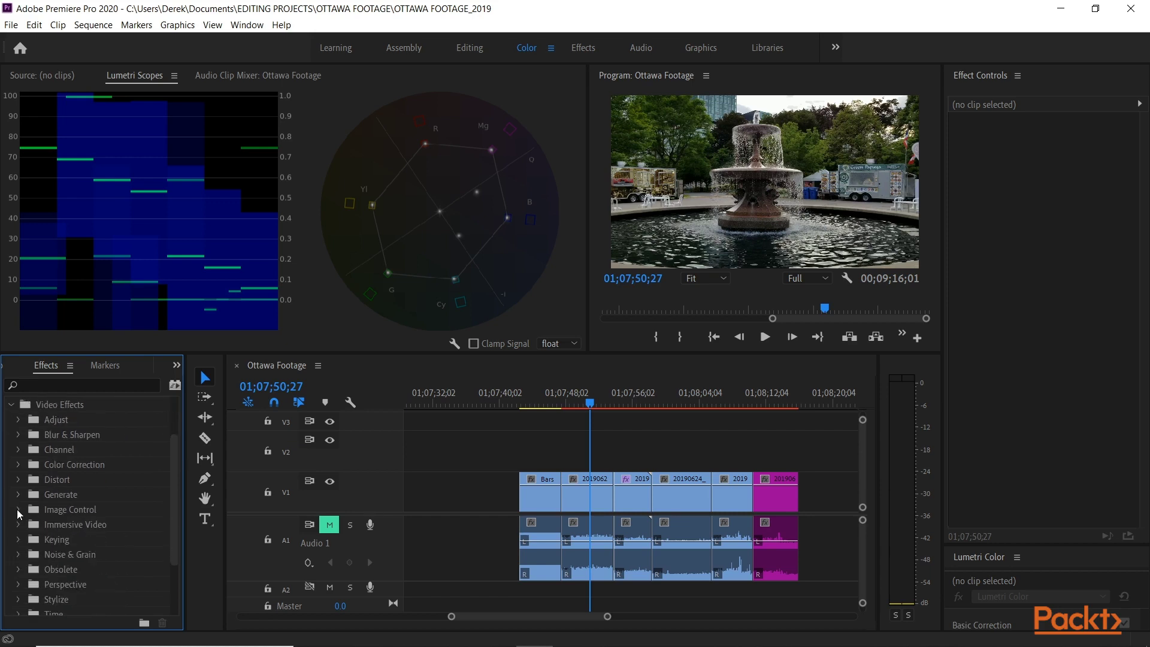
pyautogui.click(18, 465)
pyautogui.click(63, 573)
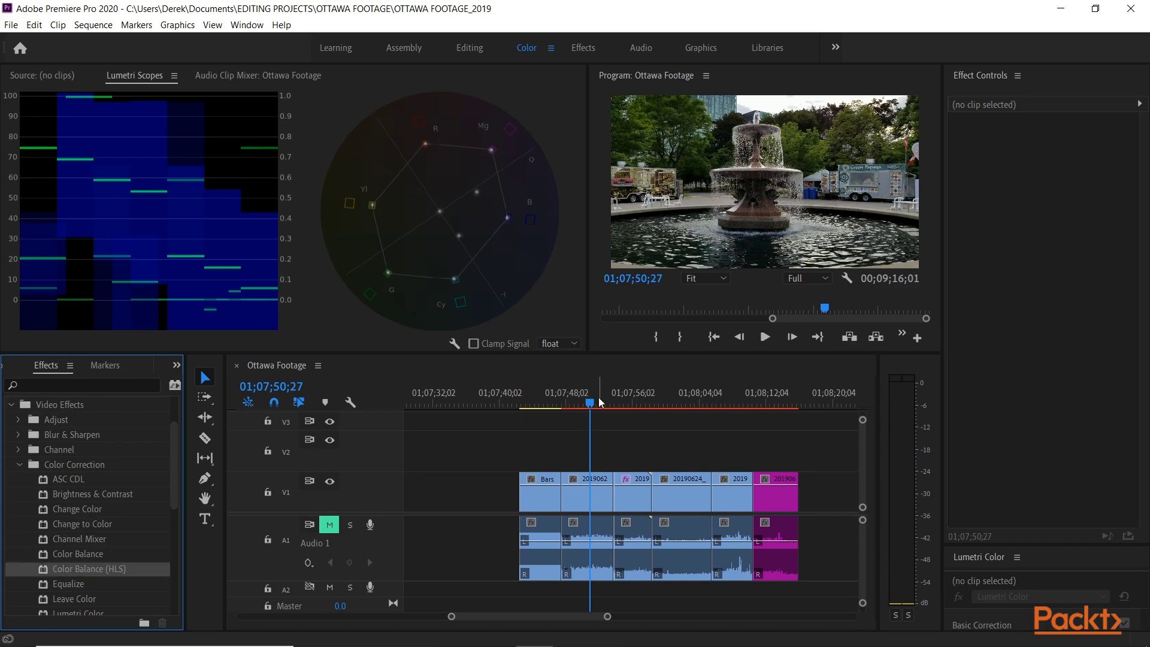
pyautogui.moveTo(578, 407); pyautogui.dragTo(629, 412)
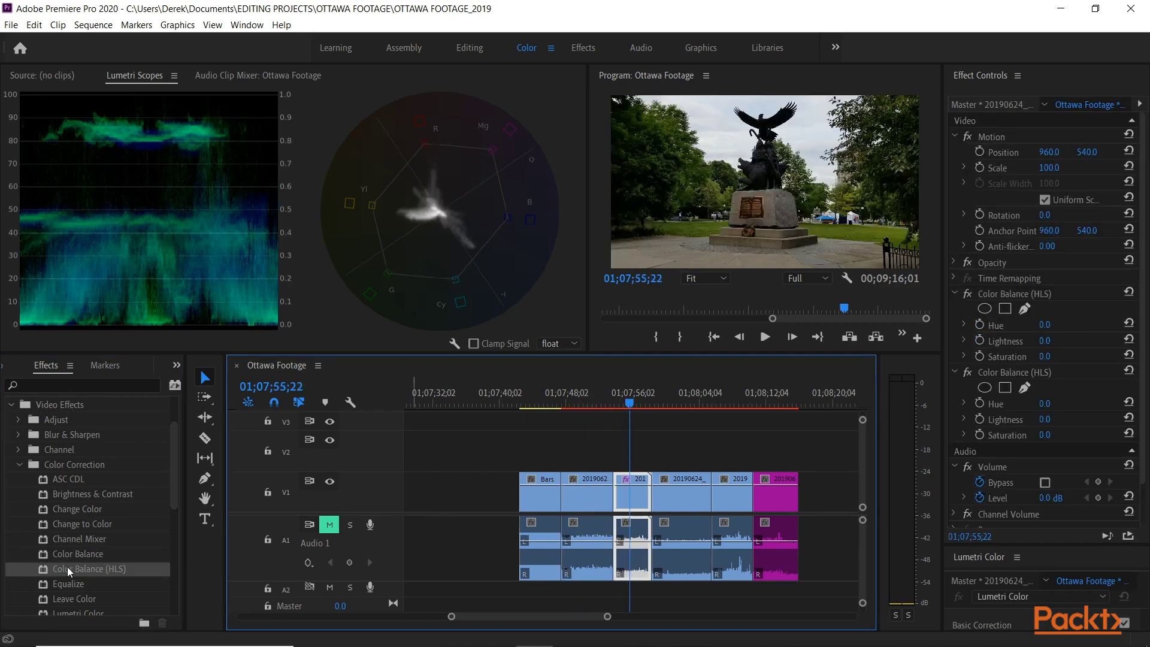
pyautogui.moveTo(67, 569); pyautogui.dragTo(626, 500)
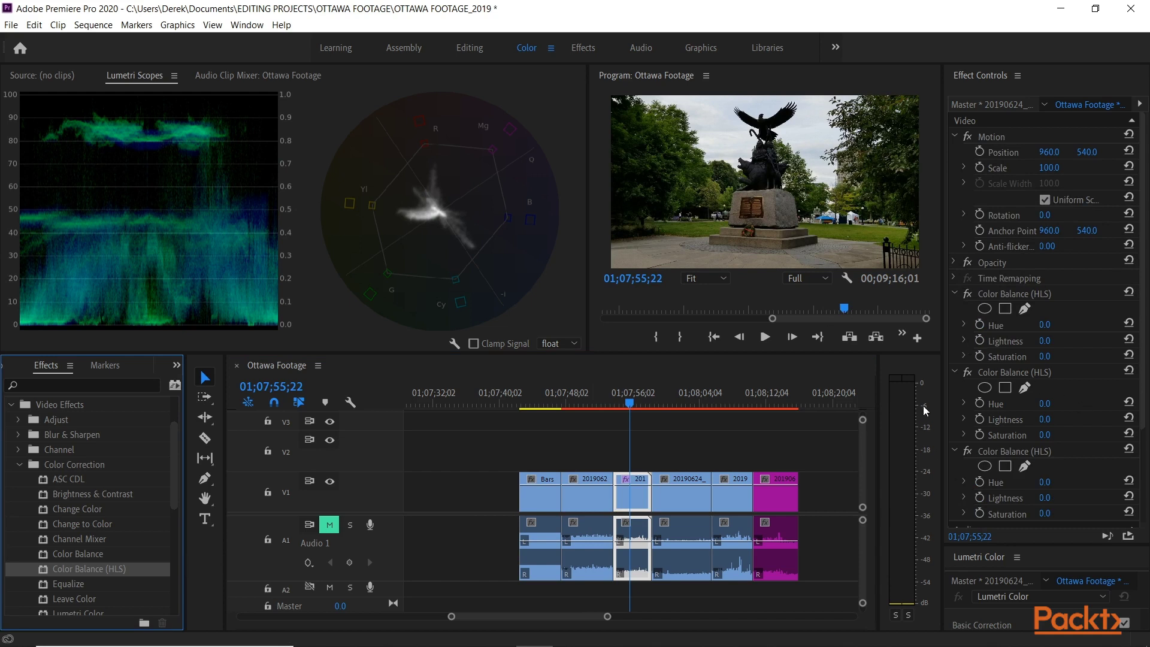
# - Delete the third Color Balance (HLS) effect from the statue clip
pyautogui.scroll(-3, 1055, 326)
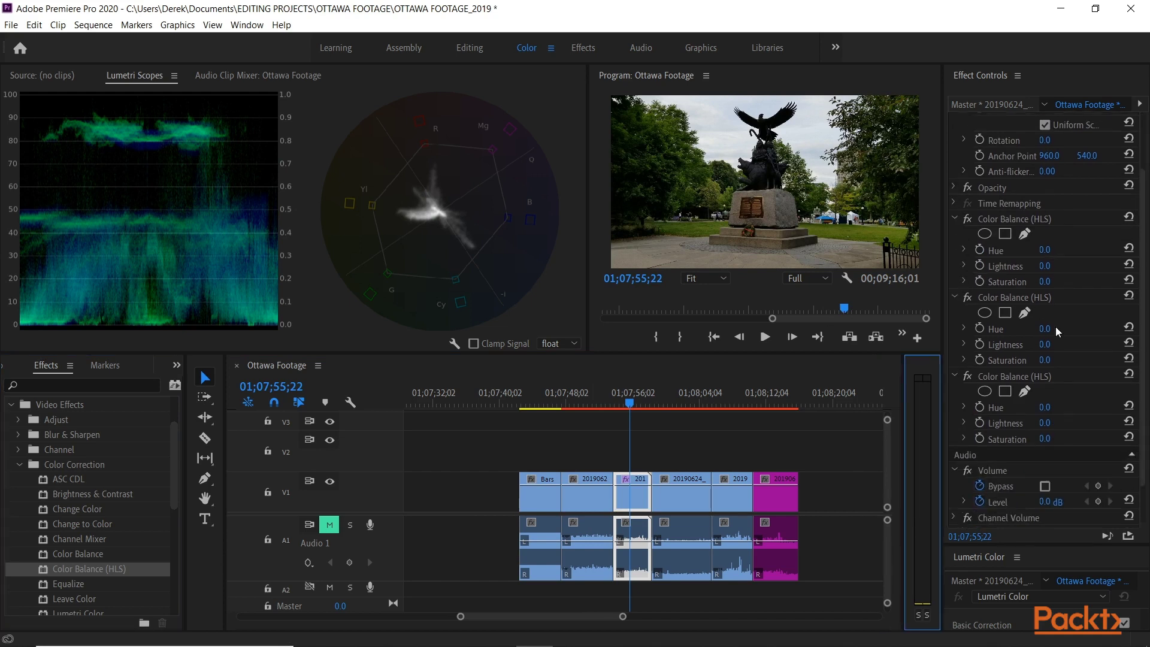
pyautogui.click(1025, 377)
pyautogui.press('Delete')
# - Test the second effect's Saturation at 20, 34, 76, 17 and down to -100, then reset it to 0
pyautogui.click(1018, 296)
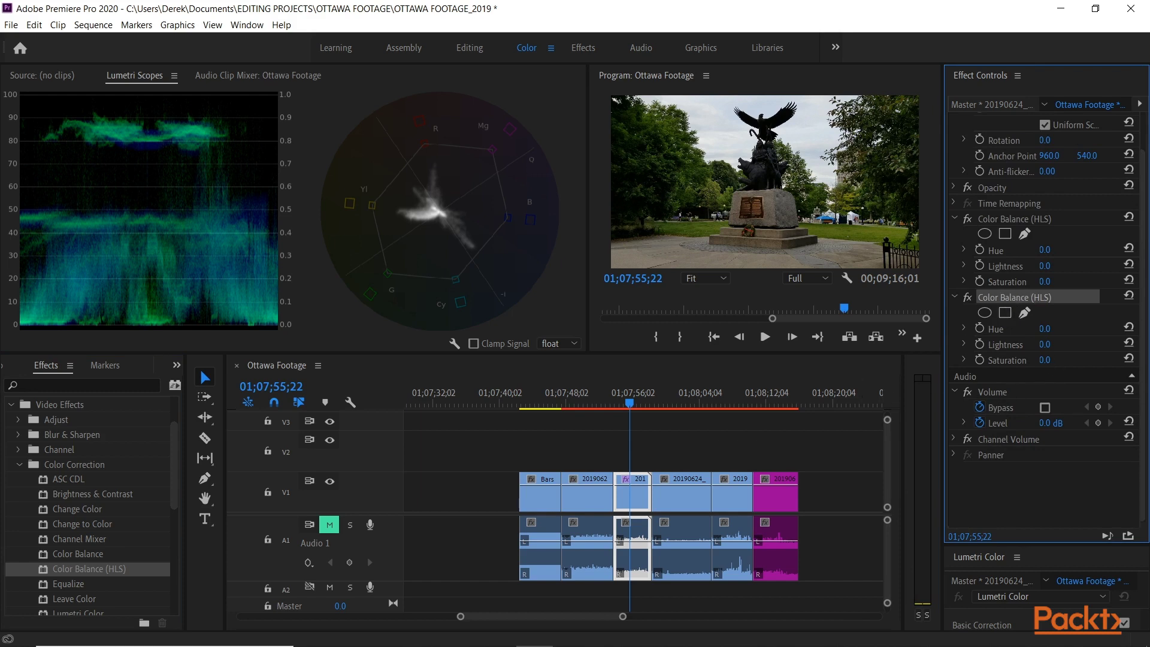
pyautogui.moveTo(1045, 359); pyautogui.dragTo(1058, 359)
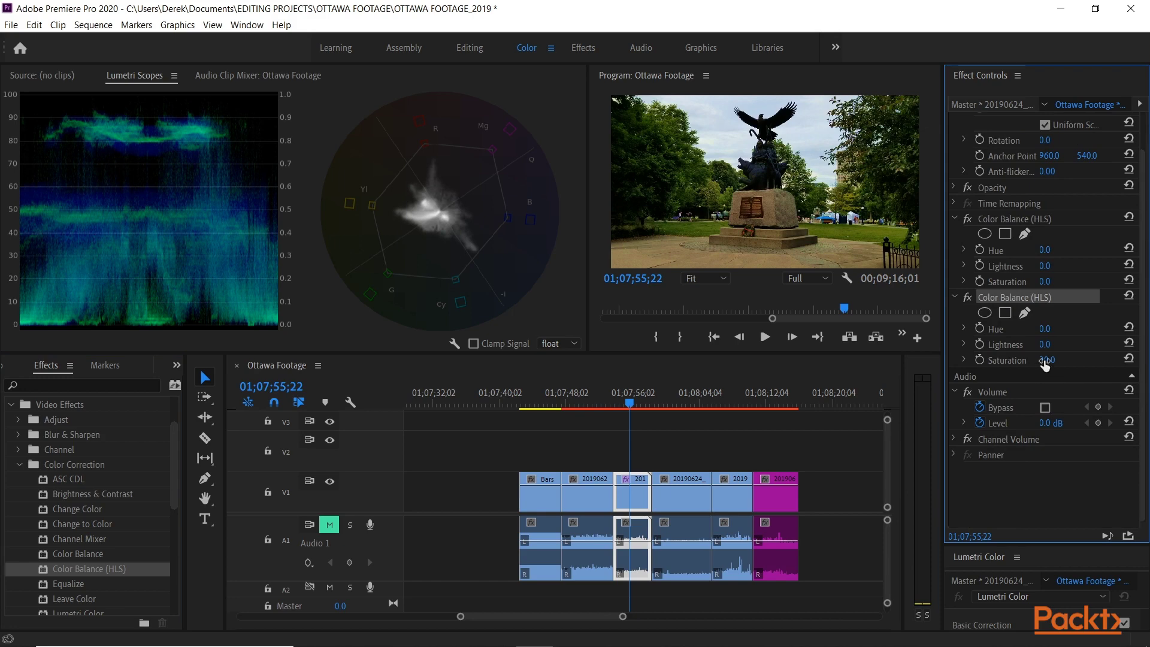
pyautogui.moveTo(1045, 360); pyautogui.dragTo(1093, 360)
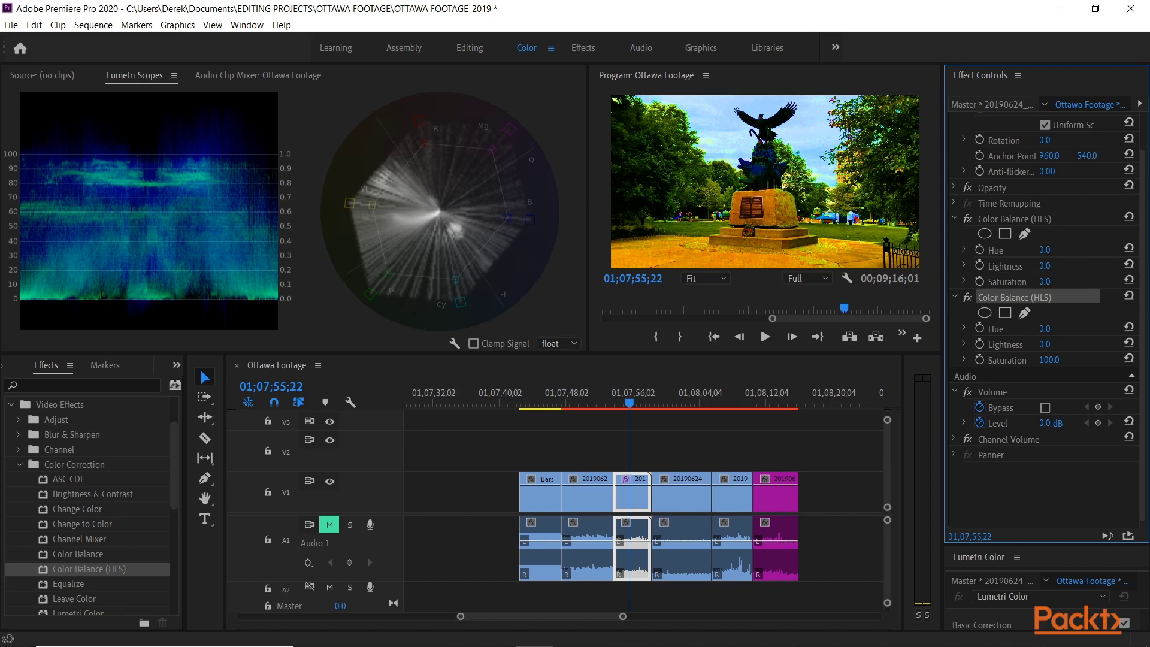
pyautogui.click(1049, 359)
pyautogui.write('76')
pyautogui.press('Return')
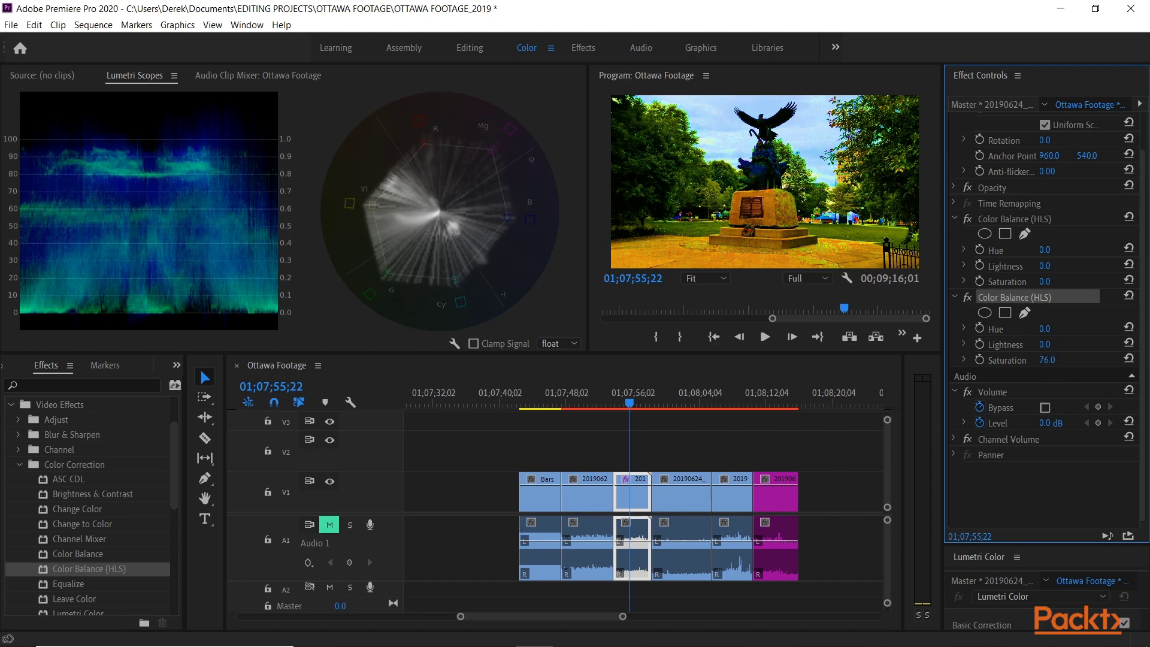
pyautogui.moveTo(1047, 360); pyautogui.dragTo(1004, 360)
pyautogui.moveTo(1045, 359); pyautogui.dragTo(978, 360)
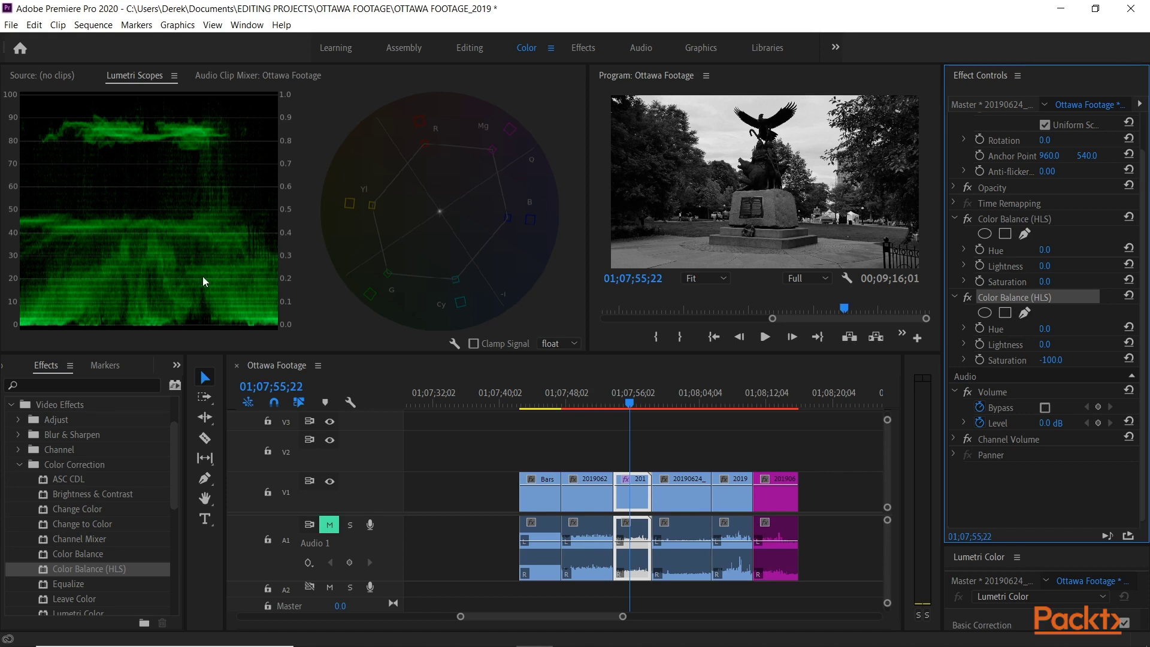
pyautogui.click(1129, 358)
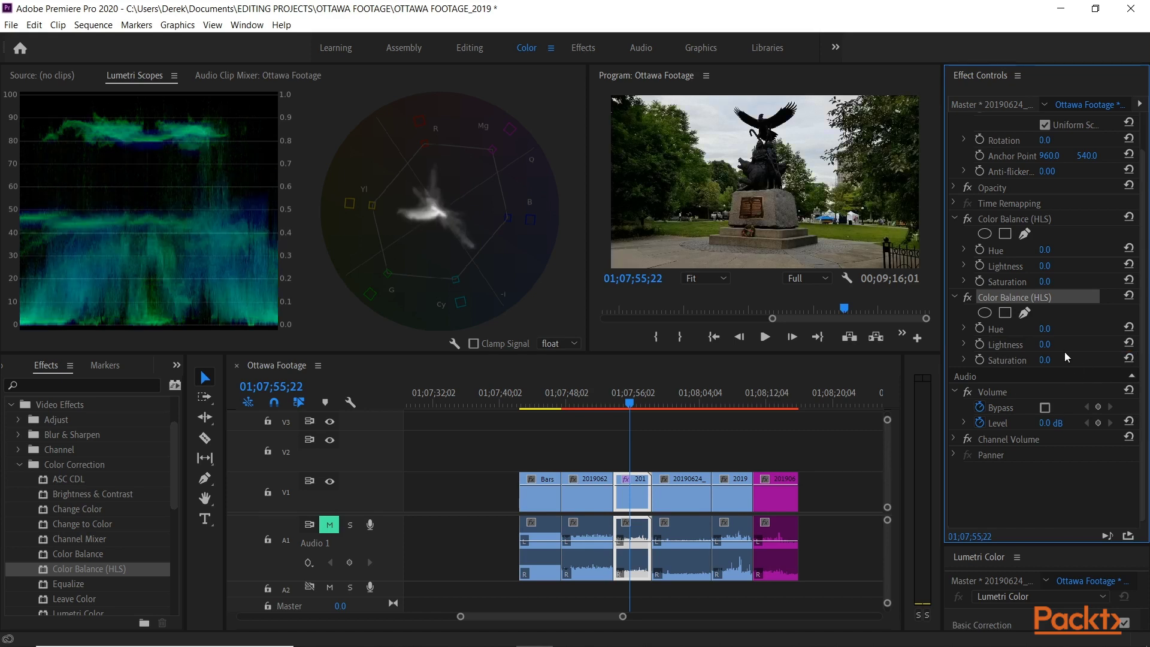
# - Try the second effect's Lightness at 26, 29, 66, 64 and 100, then reset it to 0
pyautogui.click(1041, 344)
pyautogui.write('26')
pyautogui.press('Return')
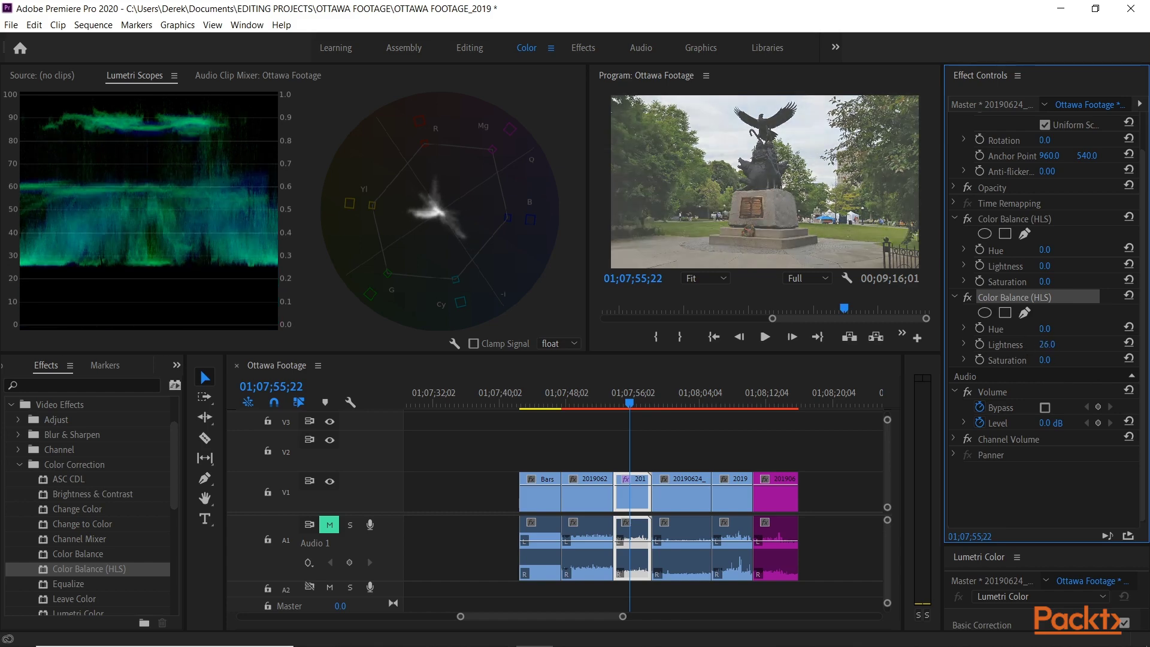
pyautogui.press('Up')
pyautogui.press('Up')
pyautogui.press('Up')
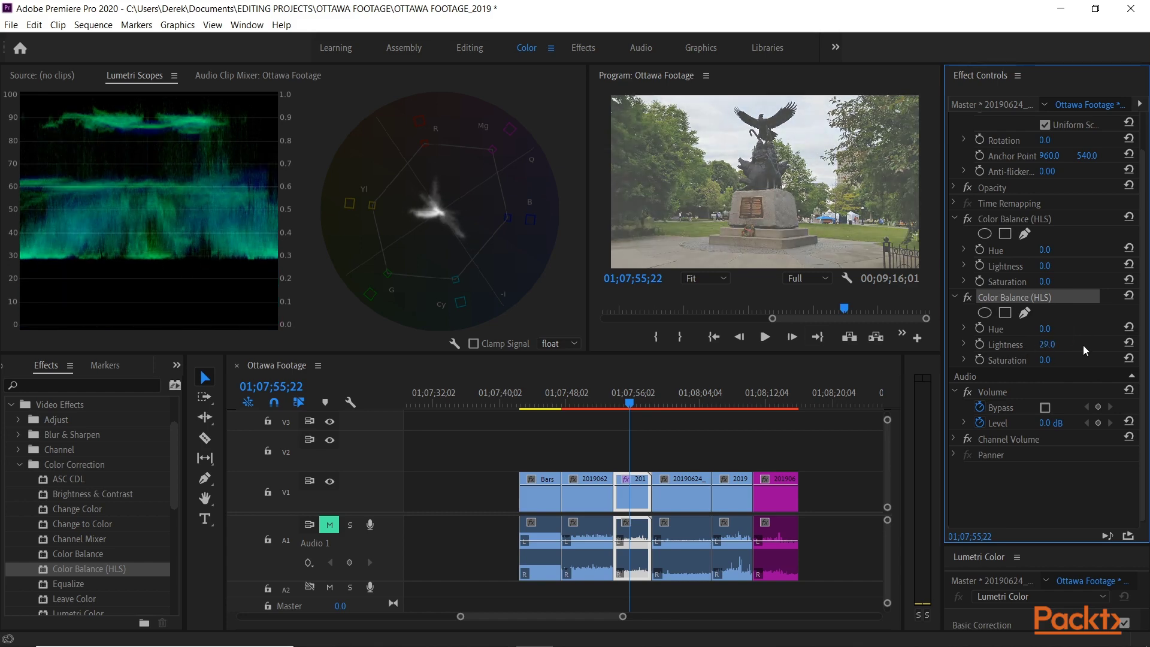
pyautogui.click(1047, 344)
pyautogui.write('66')
pyautogui.press('Return')
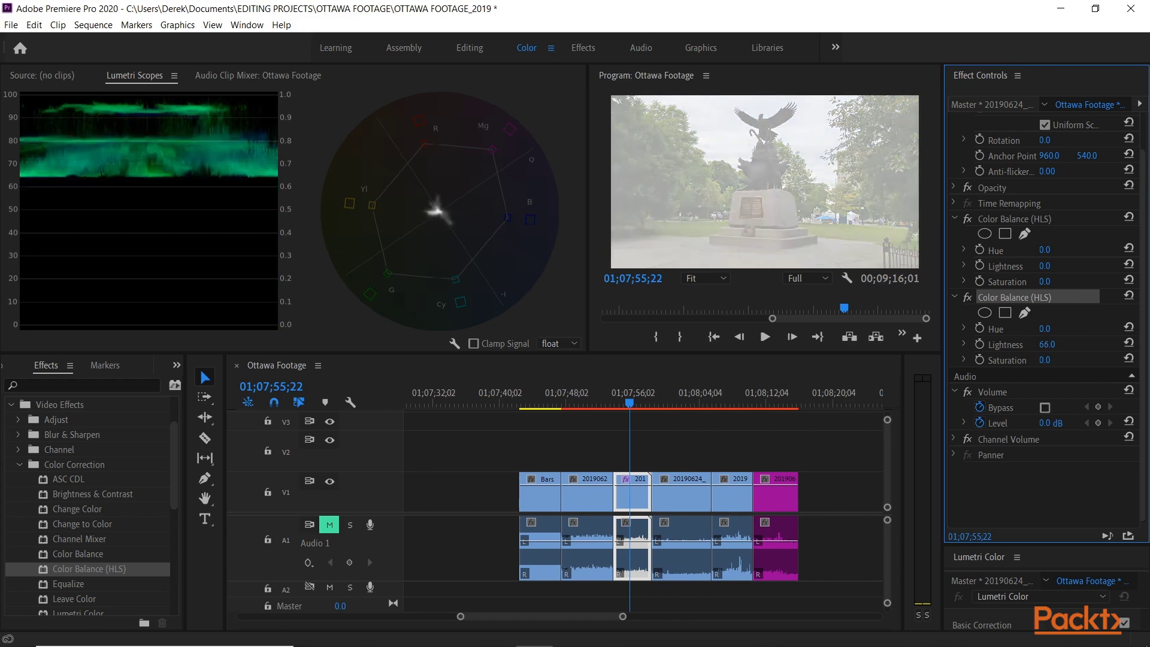
pyautogui.press('Down')
pyautogui.press('Down')
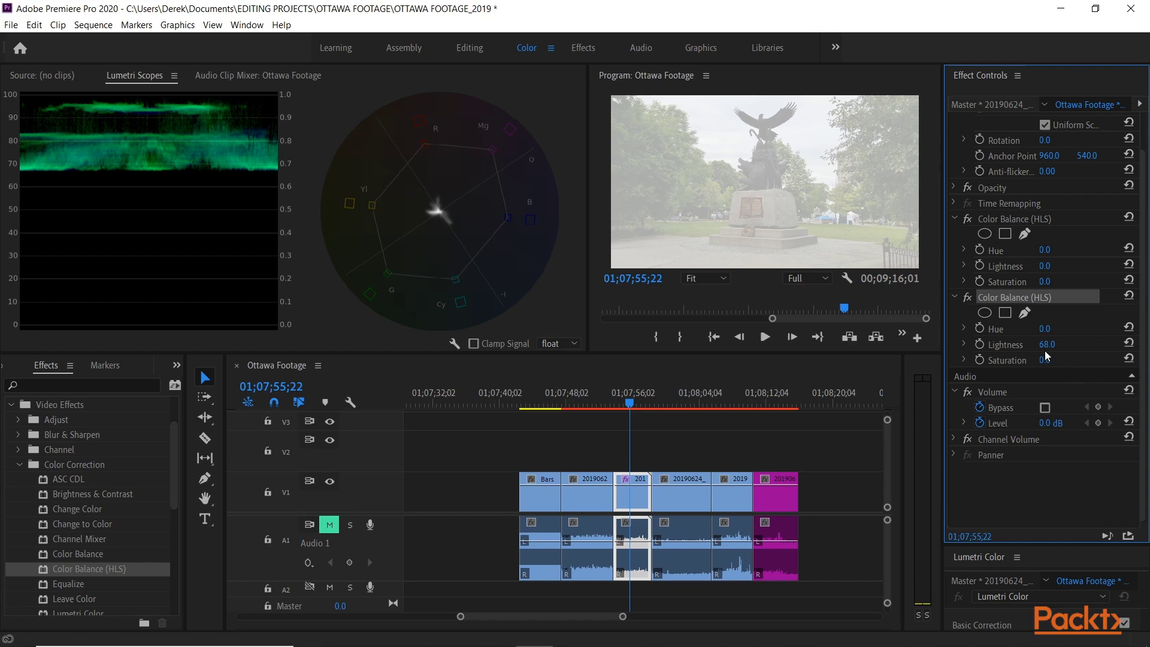
pyautogui.moveTo(1047, 345); pyautogui.dragTo(1090, 344)
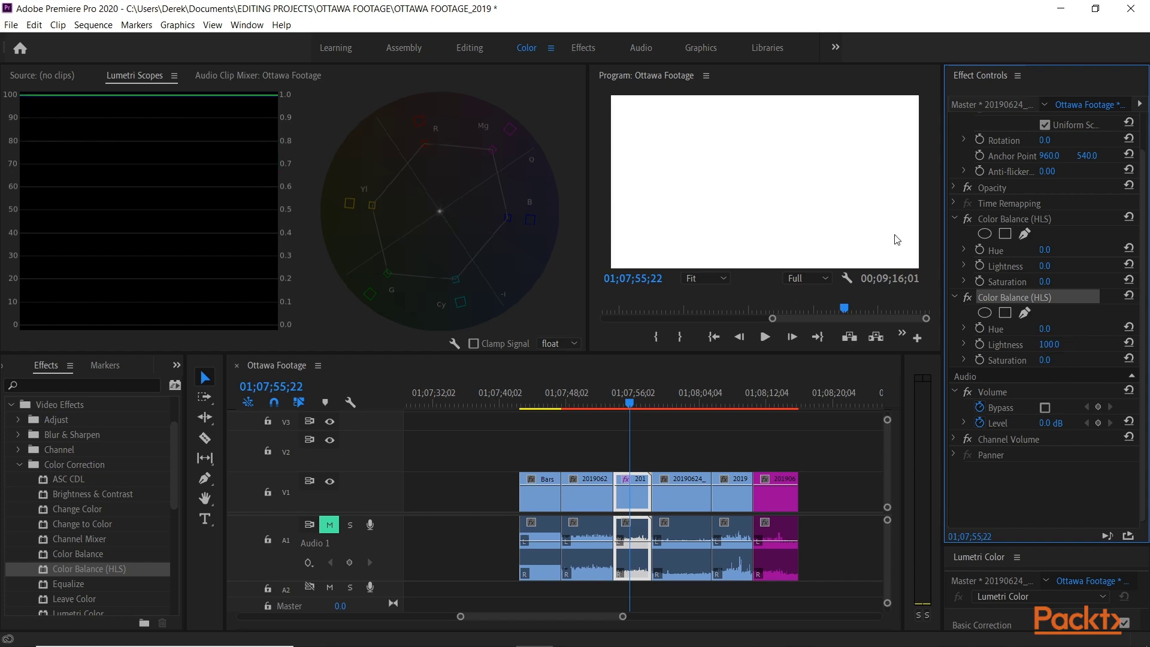
pyautogui.click(1129, 343)
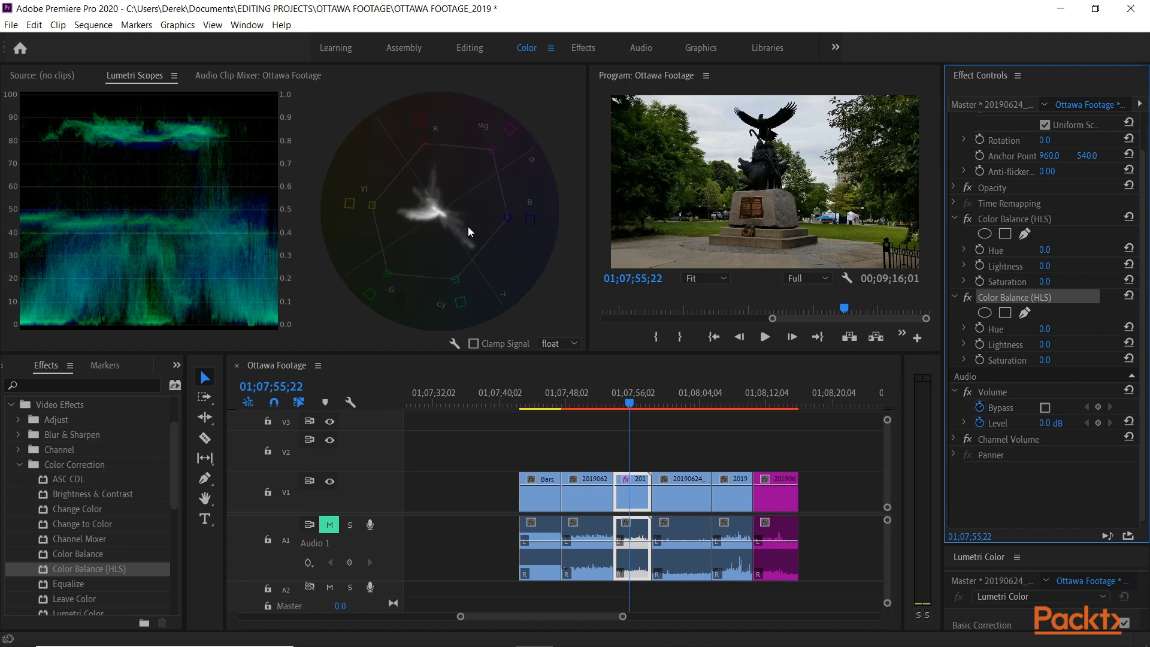
# - Shift the Hue to -41° and reset it, then move the playhead to 01;07;39;09 before the first clip
pyautogui.moveTo(1034, 333); pyautogui.dragTo(1104, 333)
pyautogui.click(1128, 327)
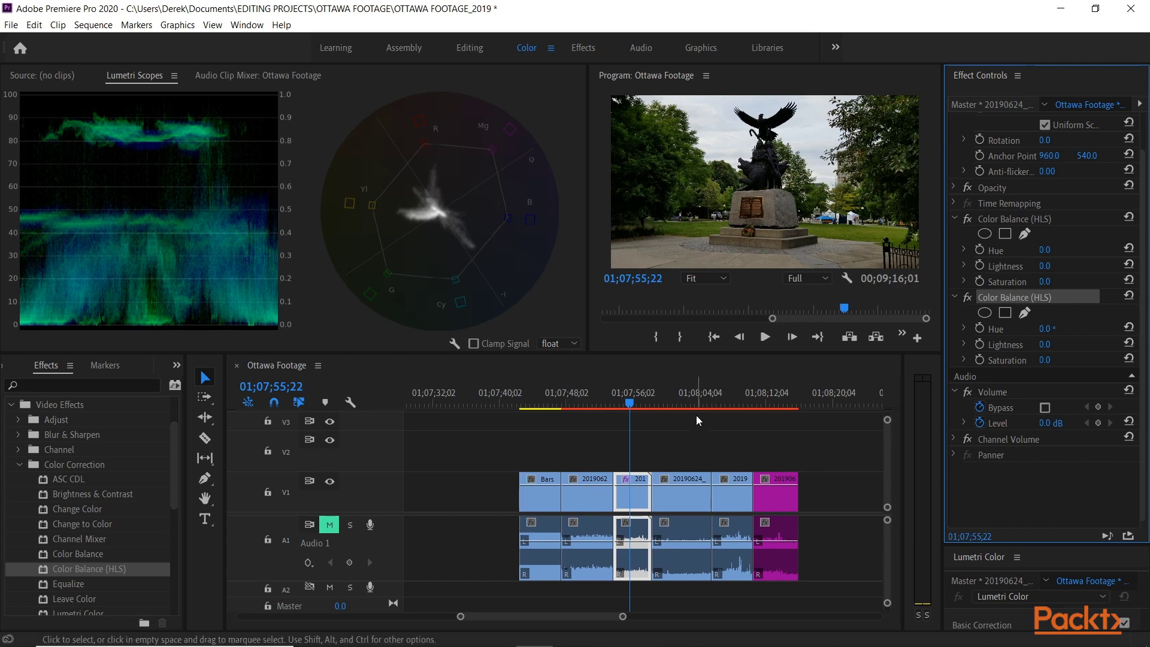
pyautogui.click(678, 406)
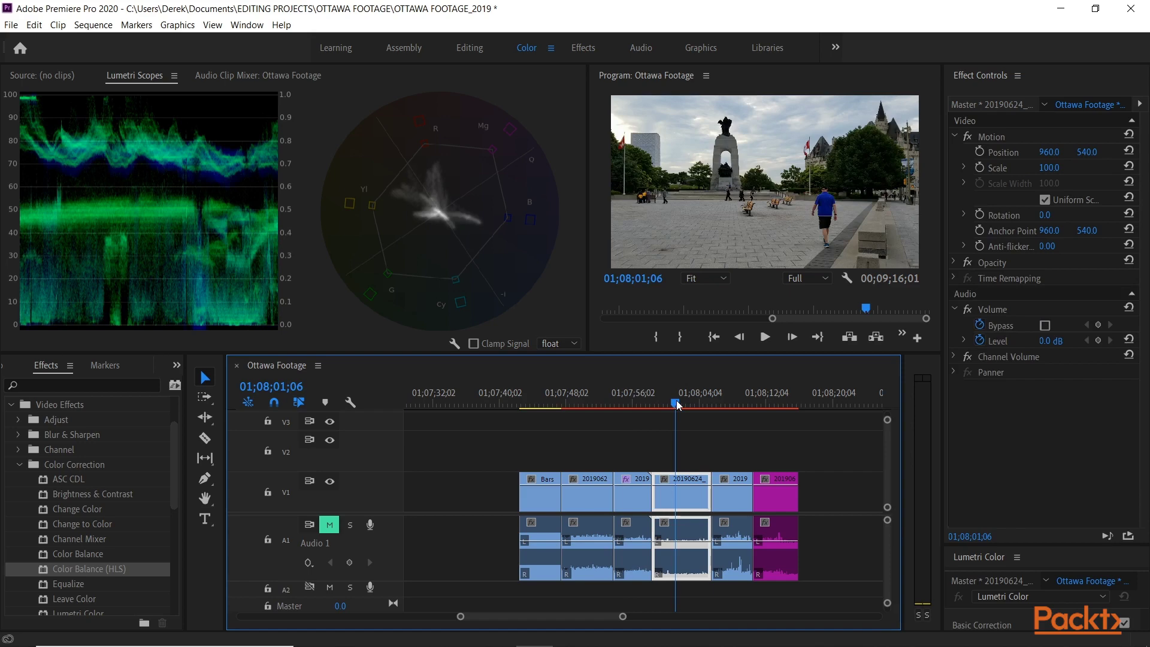
pyautogui.click(738, 405)
pyautogui.click(634, 405)
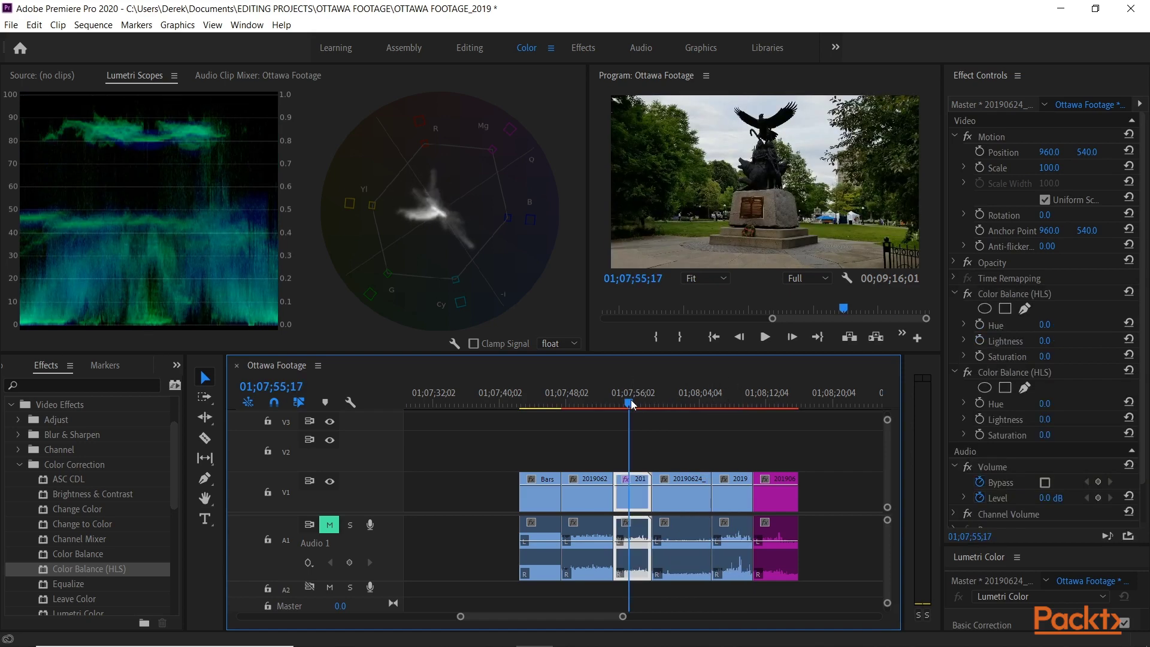
pyautogui.click(493, 405)
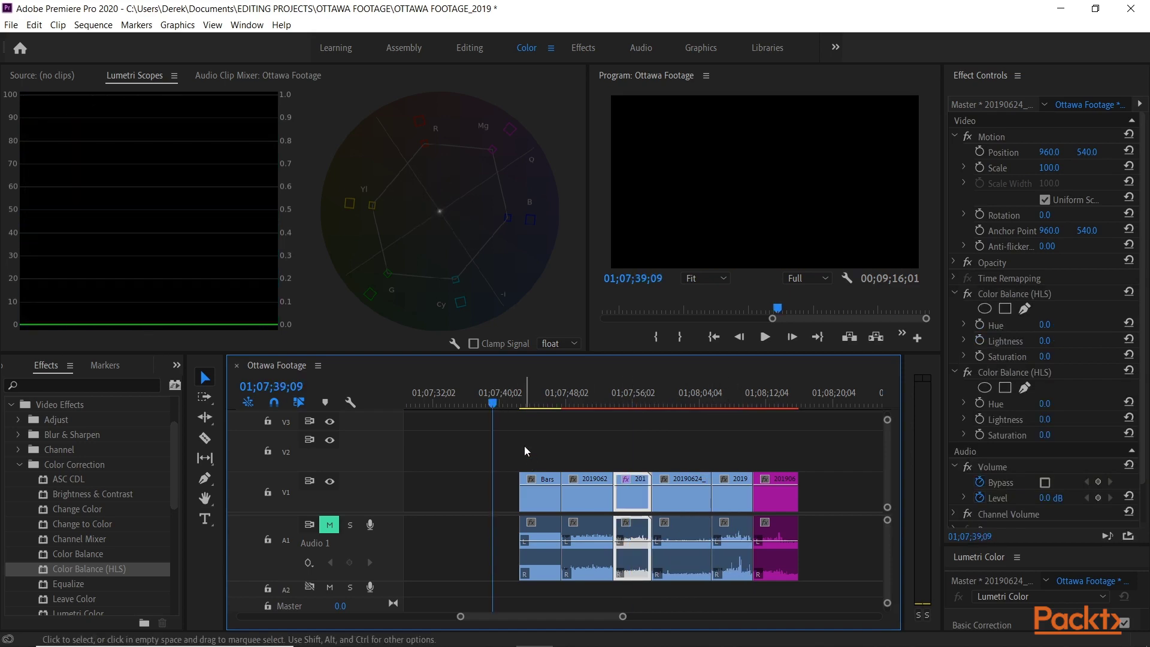